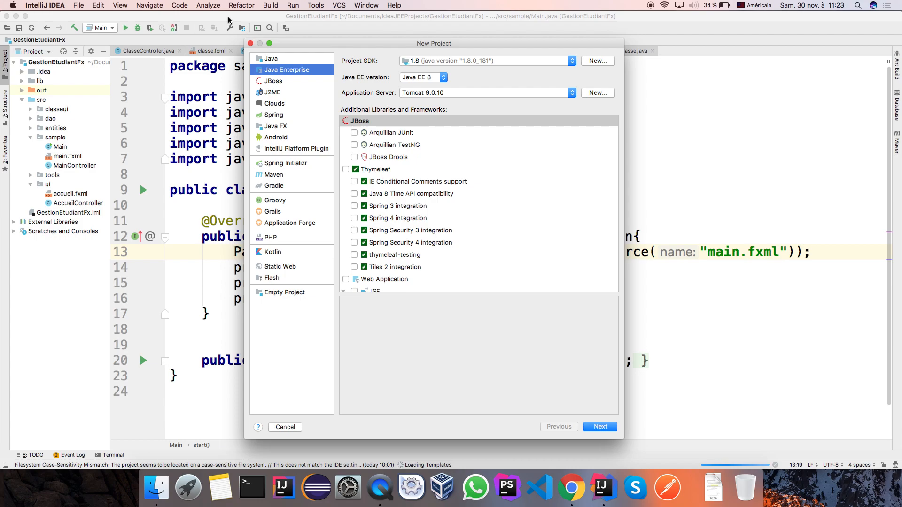
- Compare the options of the Java and Java Enterprise project types, finishing with Java Enterprise selected
left_click(277, 60)
left_click(275, 70)
left_click(271, 60)
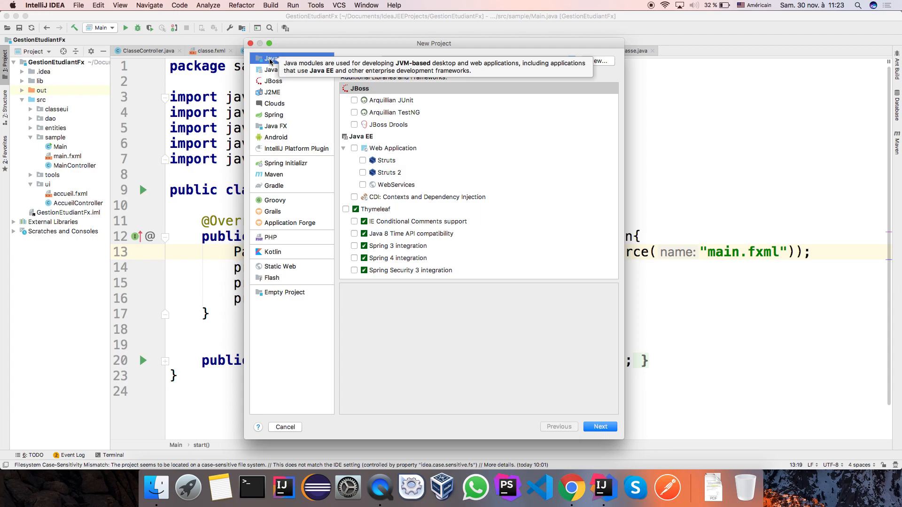
left_click(272, 71)
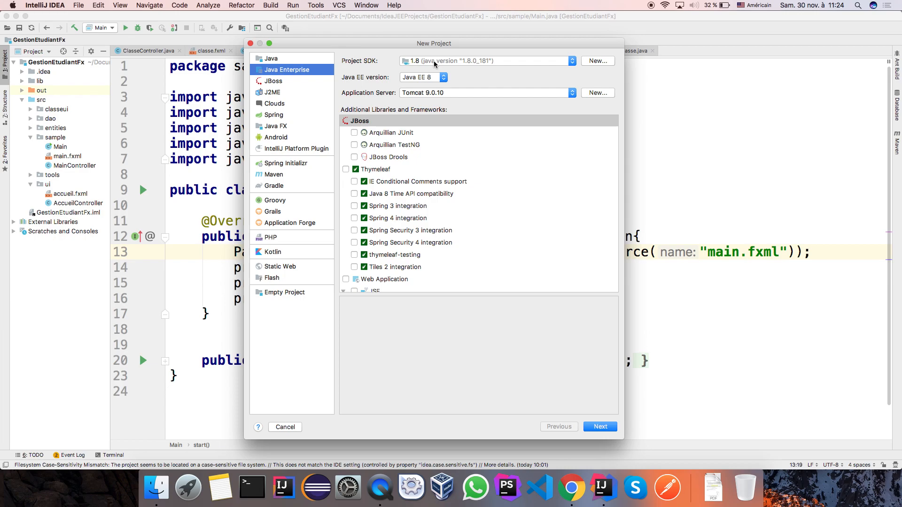
left_click(600, 62)
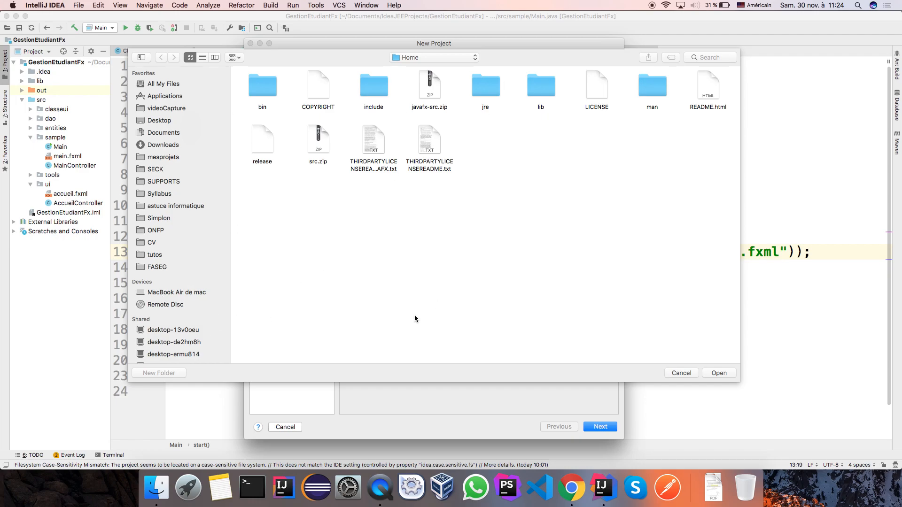
left_click(681, 373)
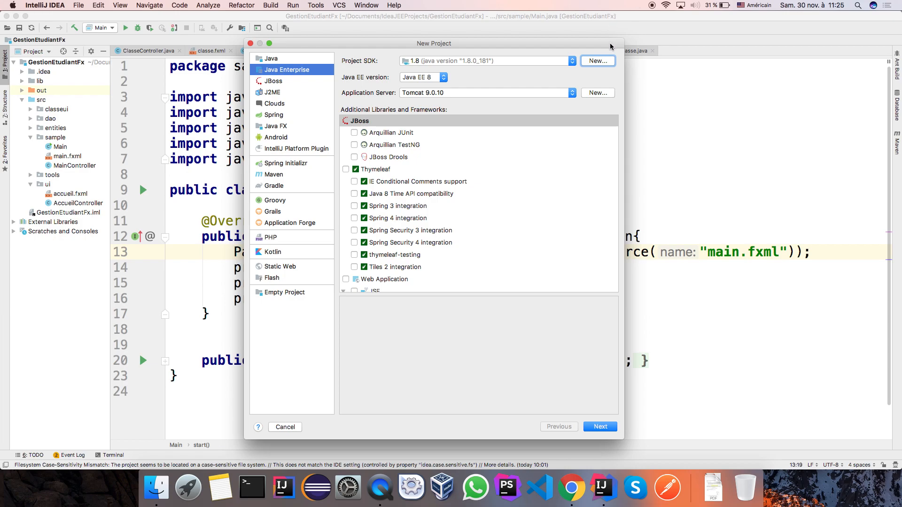
left_click(595, 62)
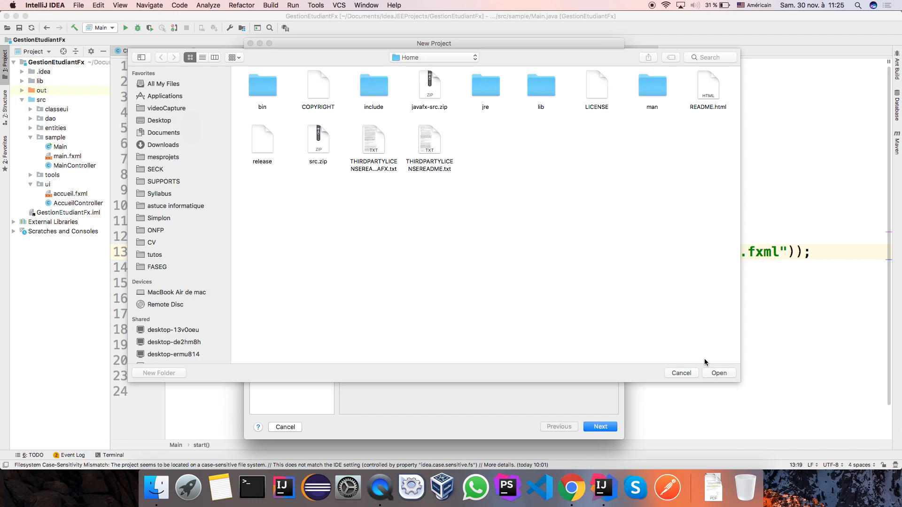
left_click(681, 373)
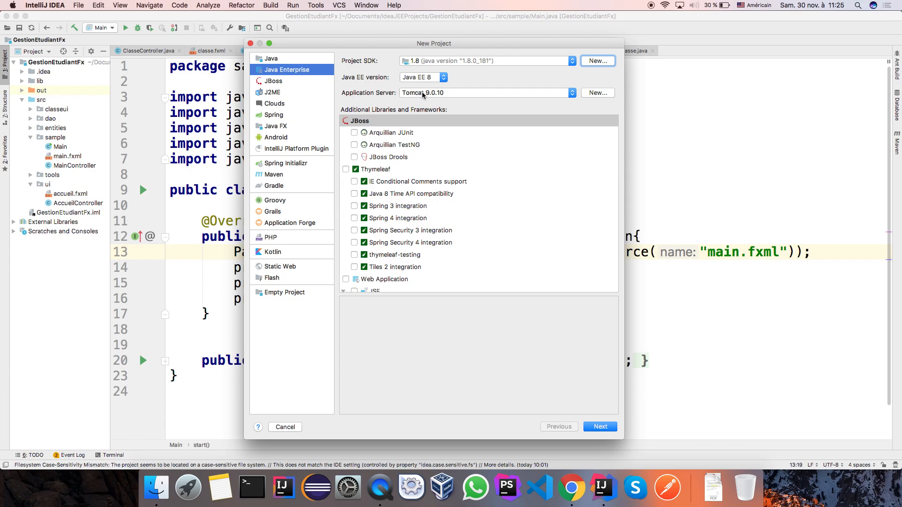
- Switch the application server to JBoss 11.0.0.Final and back to Tomcat 9.0.10
left_click(568, 94)
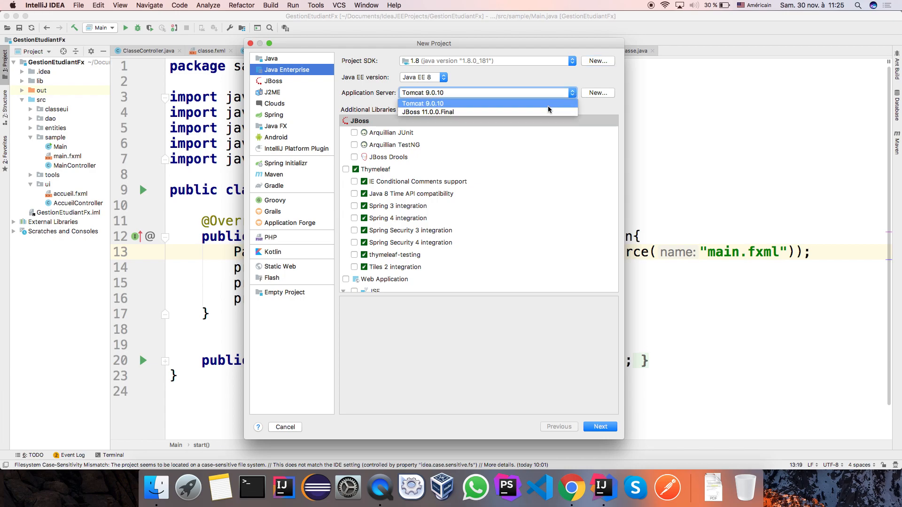
left_click(540, 112)
left_click(570, 93)
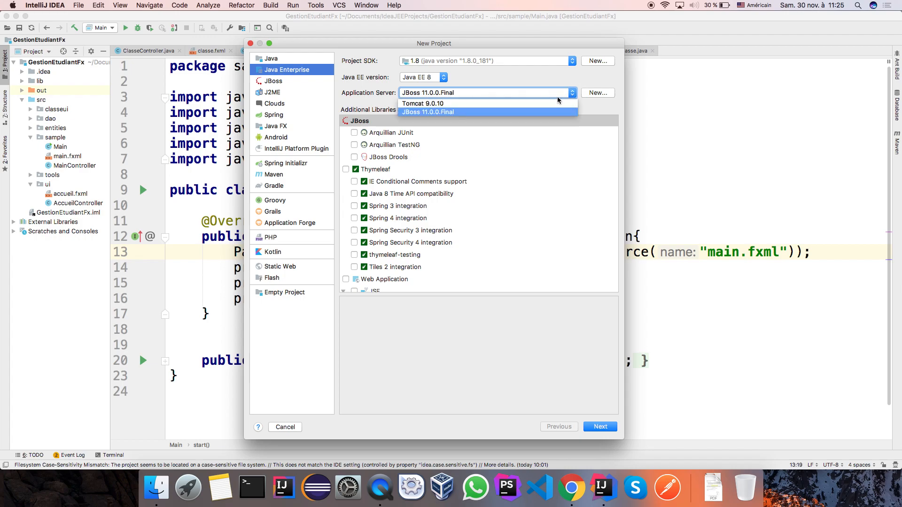
left_click(551, 101)
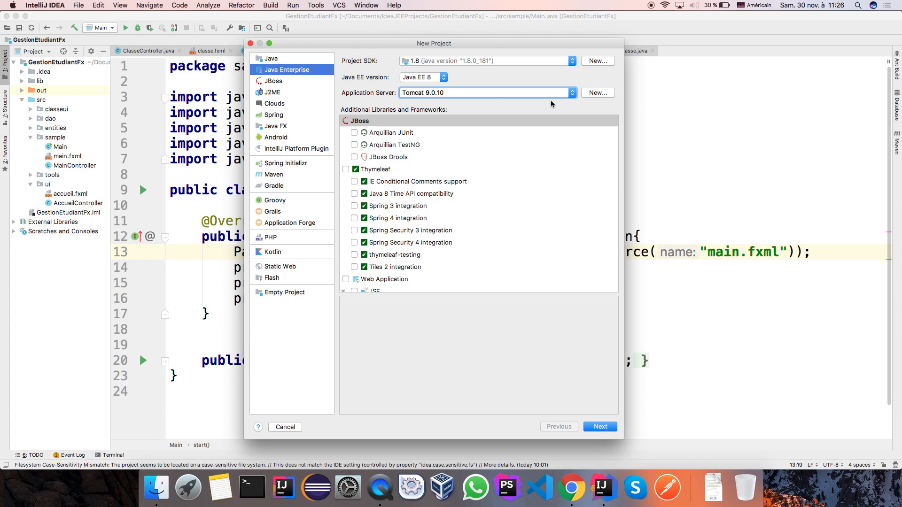
- Start adding a Tomcat server, browse to the apache-tomcat-9.0.10 folder in Applications/JEE for its home, and cancel
left_click(593, 92)
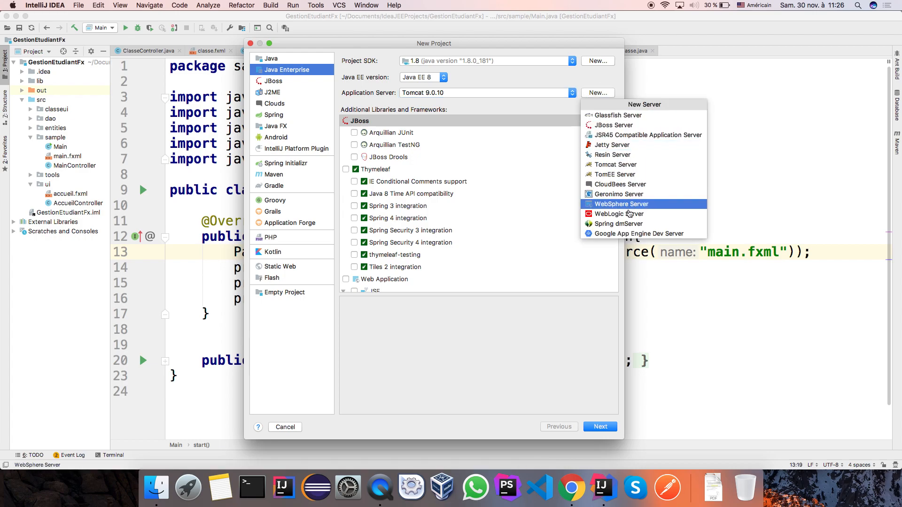
left_click(611, 165)
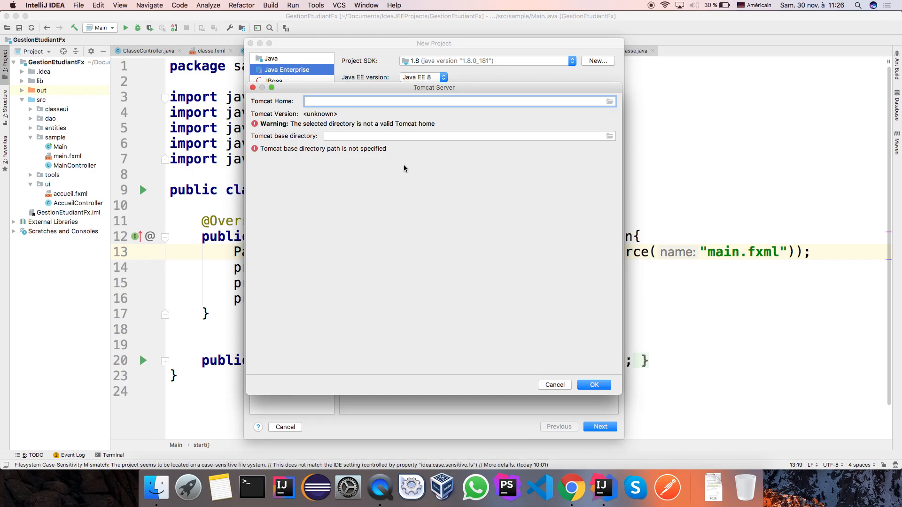
left_click(610, 103)
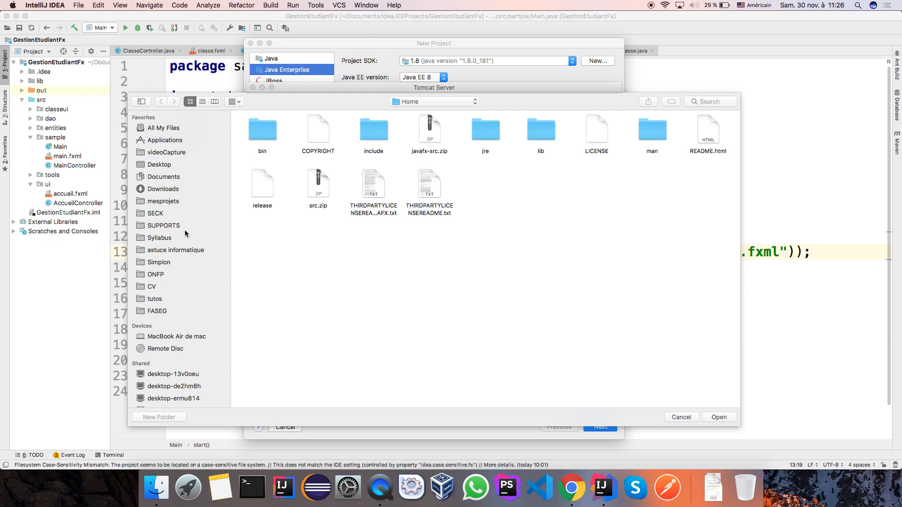
left_click(158, 140)
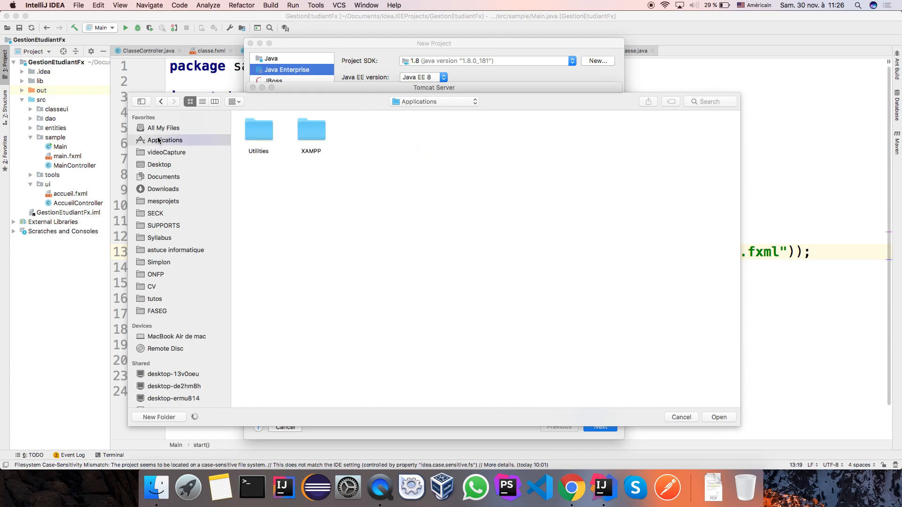
double_click(432, 245)
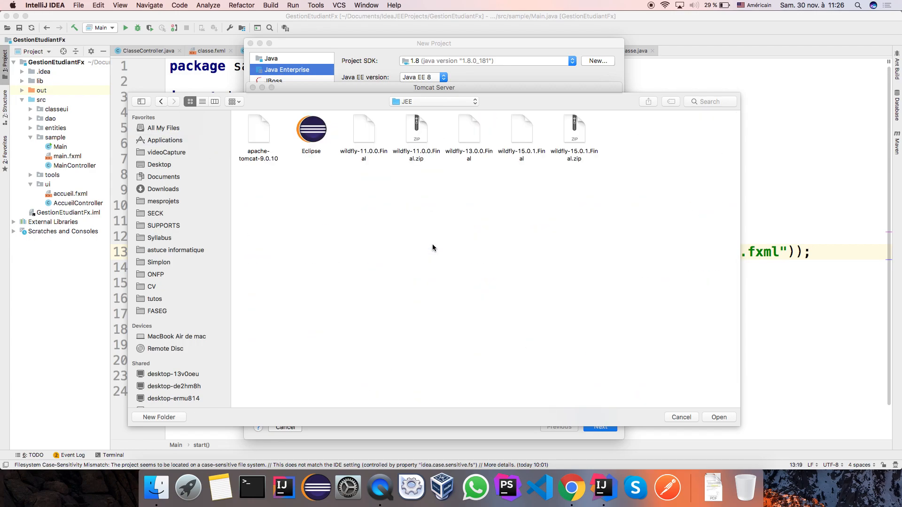
double_click(258, 134)
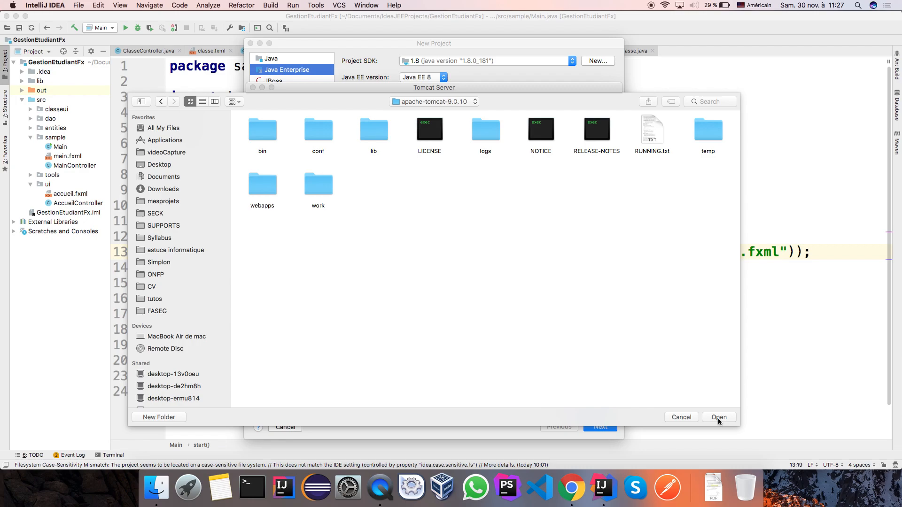
left_click(681, 416)
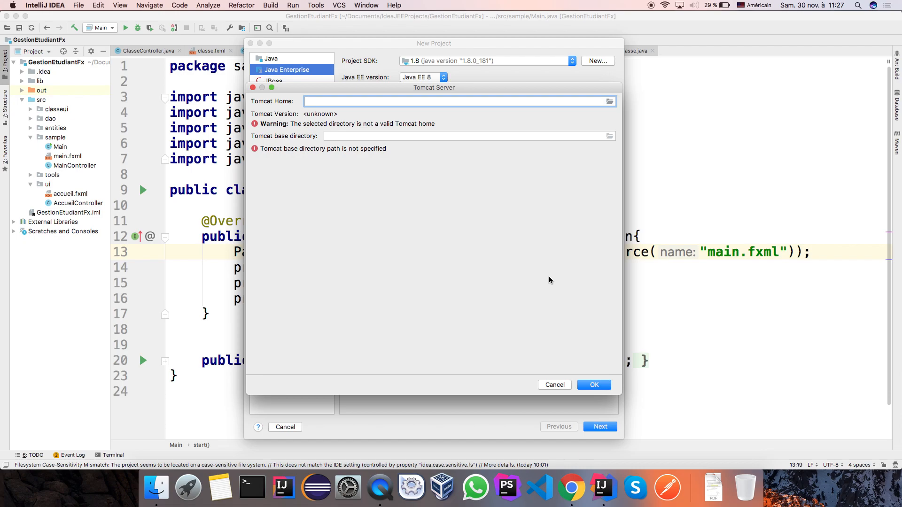
left_click(557, 386)
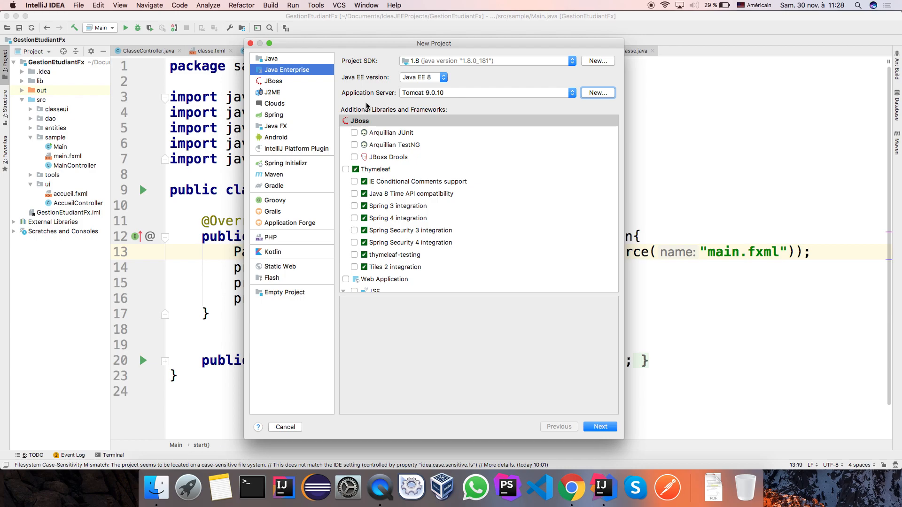
left_click(598, 93)
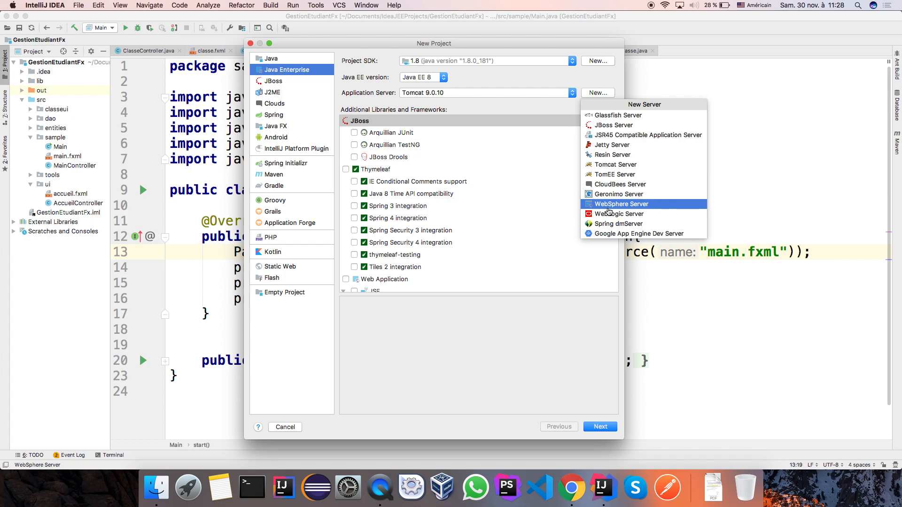
left_click(614, 126)
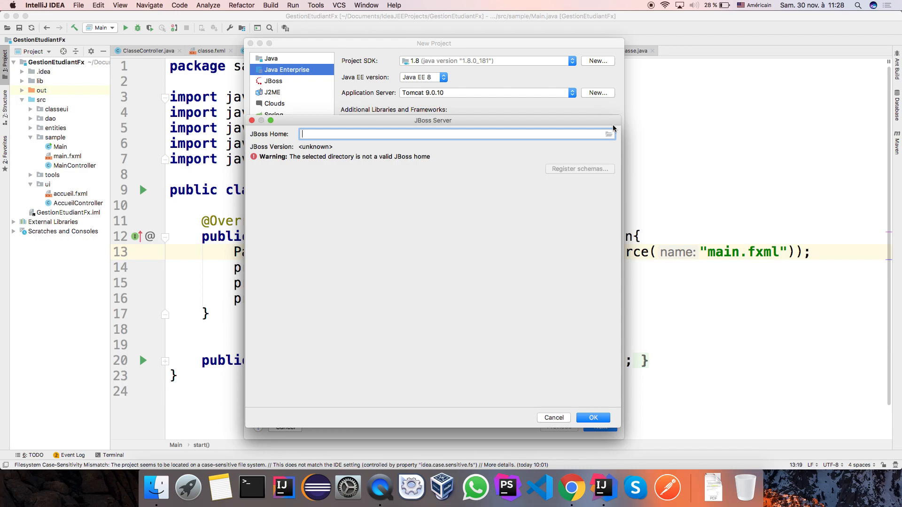
left_click(610, 134)
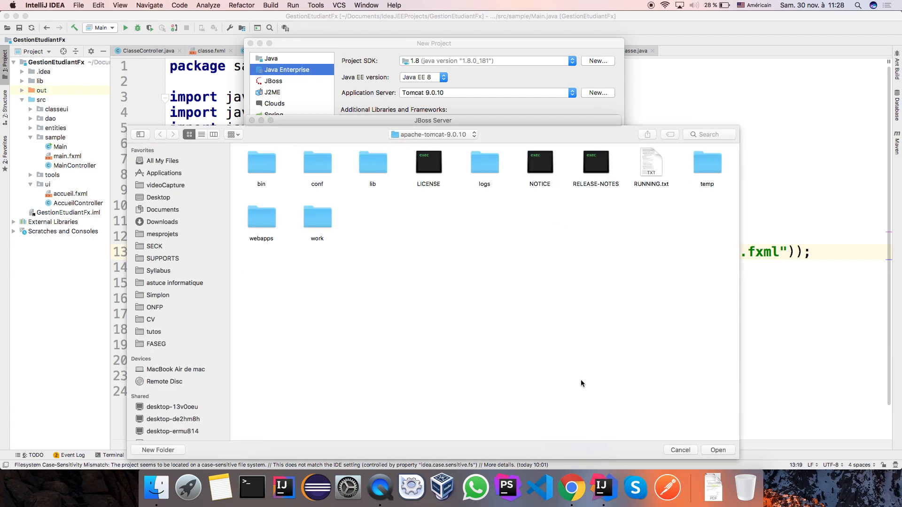
left_click(681, 451)
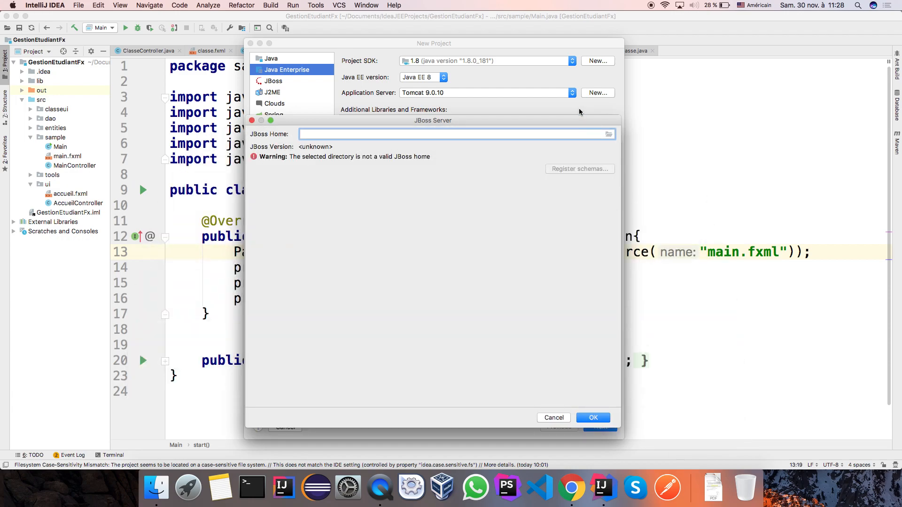
left_click(555, 418)
- Set a new Tomcat server's home to /Applications/JEE/apache-tomcat-9.0.10 and cancel adding the server
left_click(596, 93)
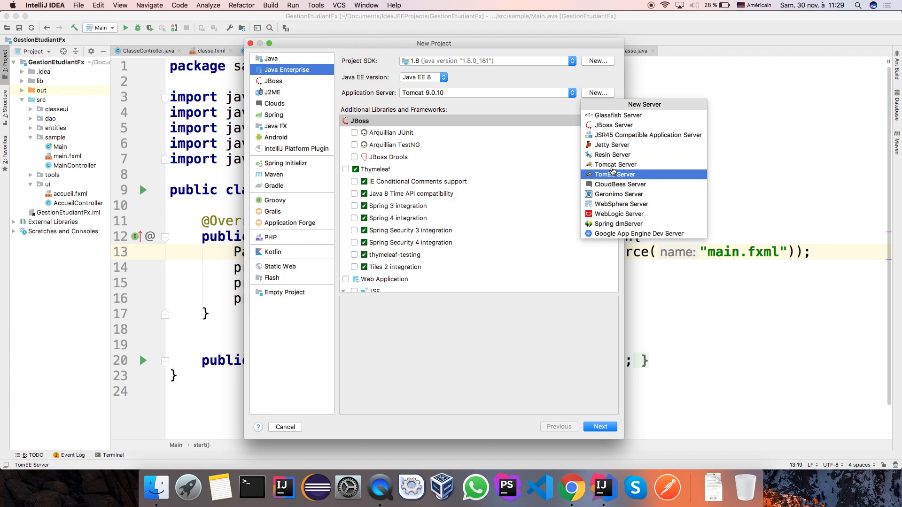
left_click(614, 164)
left_click(609, 102)
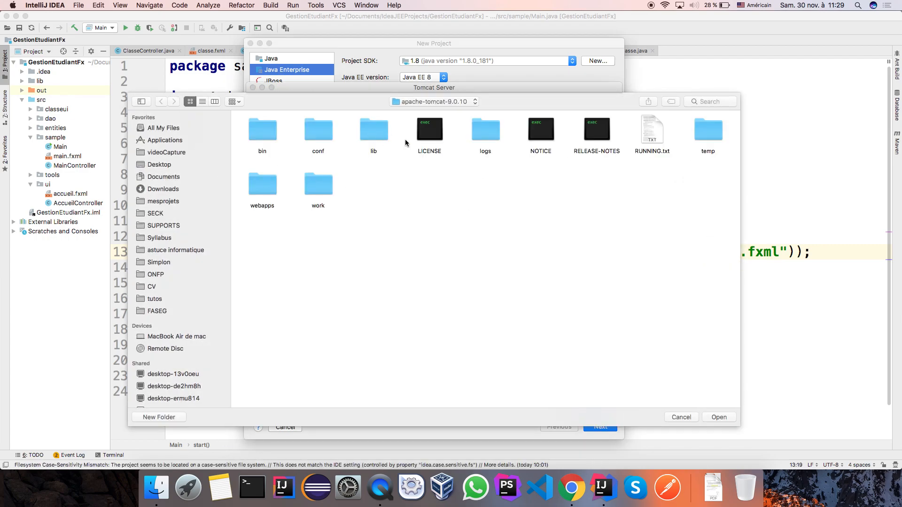
left_click(719, 418)
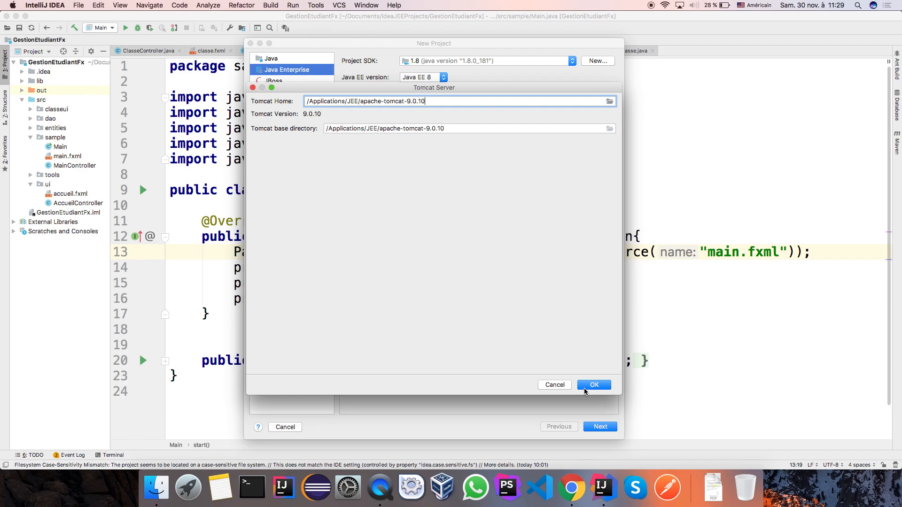
left_click(555, 386)
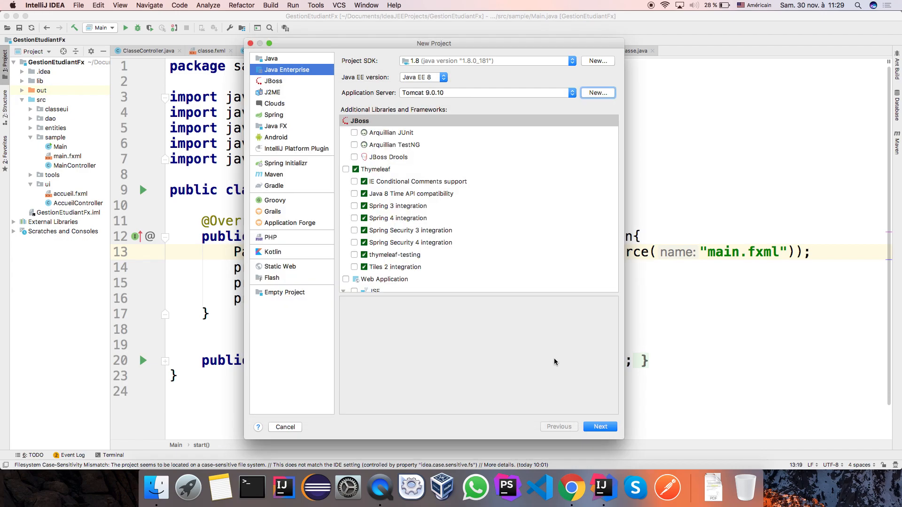
- Set a new JBoss server's home to /Applications/JEE/wildfly-11.0.0.Final and cancel adding the server
left_click(600, 94)
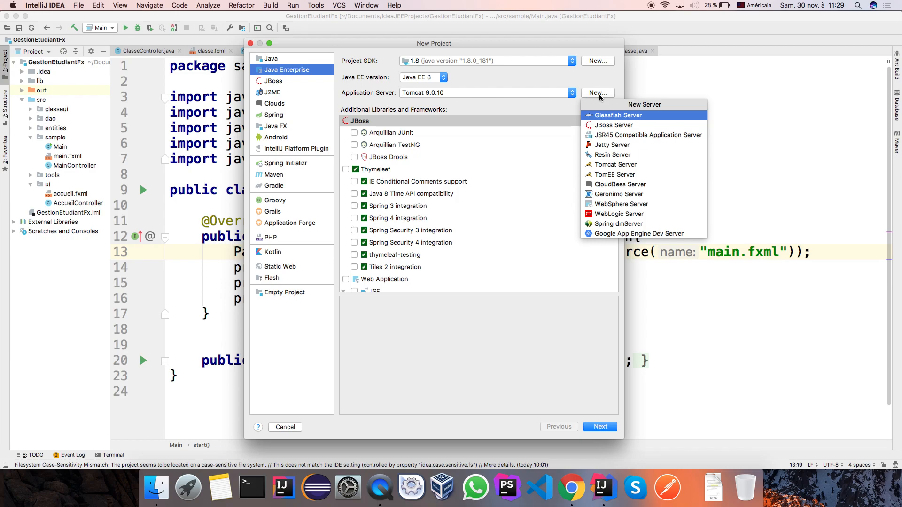
left_click(611, 126)
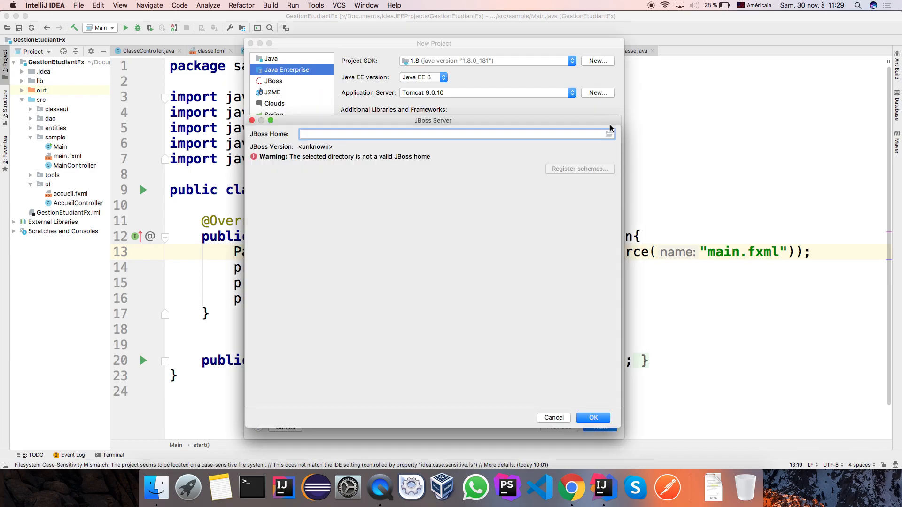
left_click(609, 134)
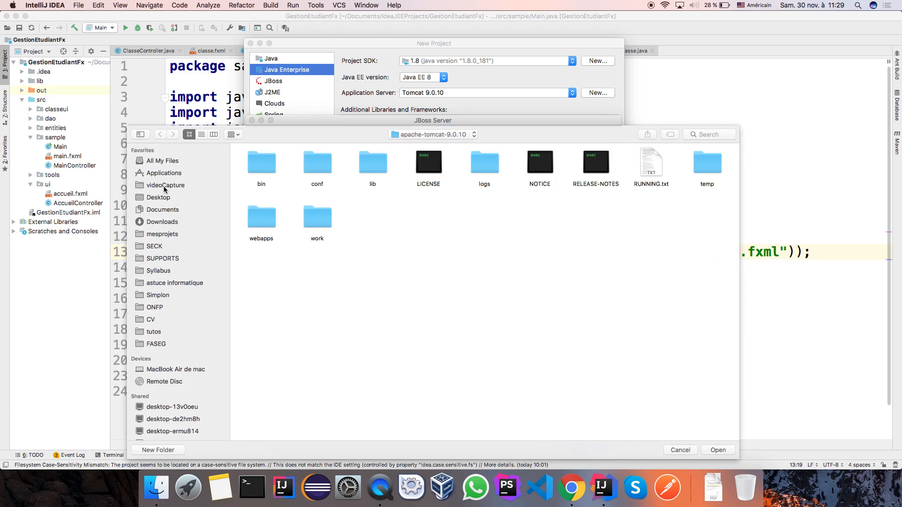
left_click(157, 174)
double_click(426, 273)
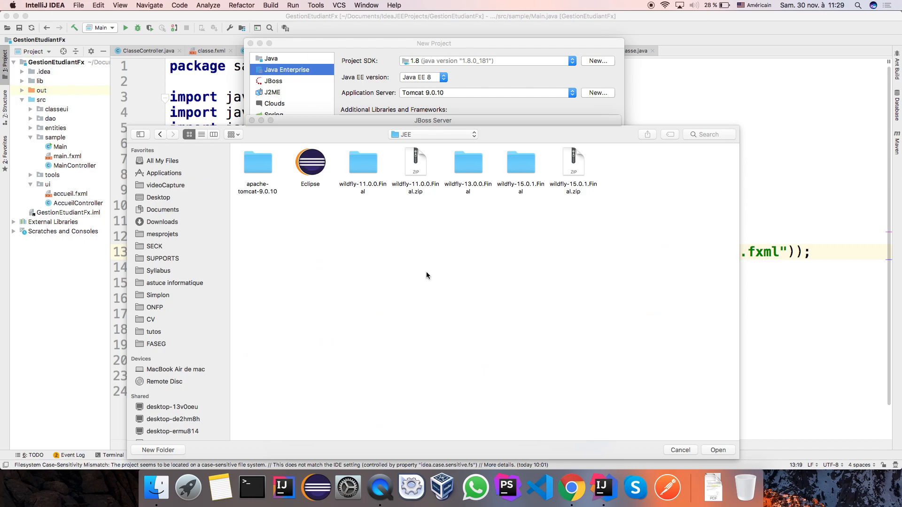
double_click(364, 164)
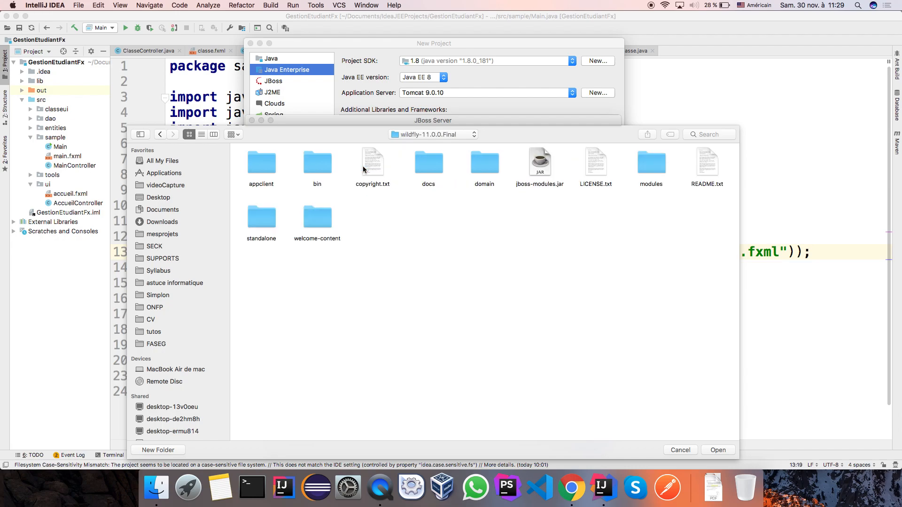
left_click(719, 451)
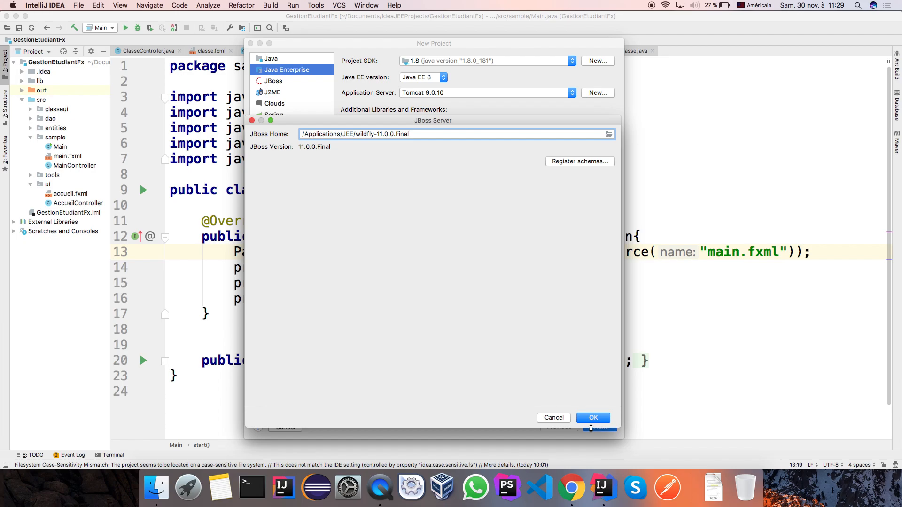
left_click(554, 418)
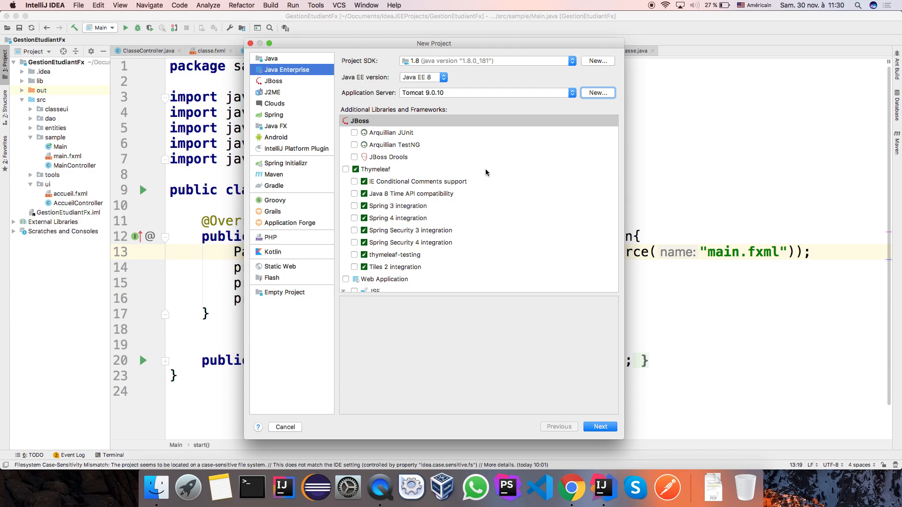
- Add Web Application (4.0) support with a web.xml to the project and continue to the project naming page
scroll(485, 169, "down", 4)
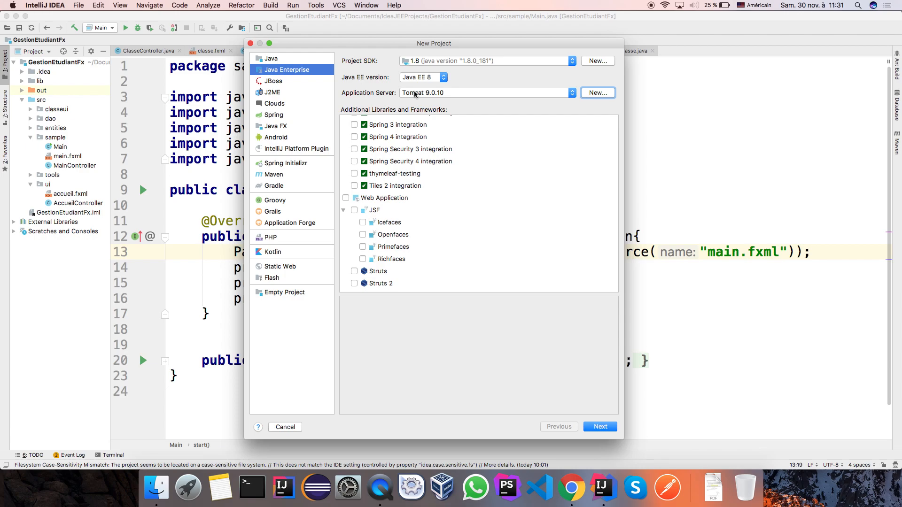
left_click(346, 198)
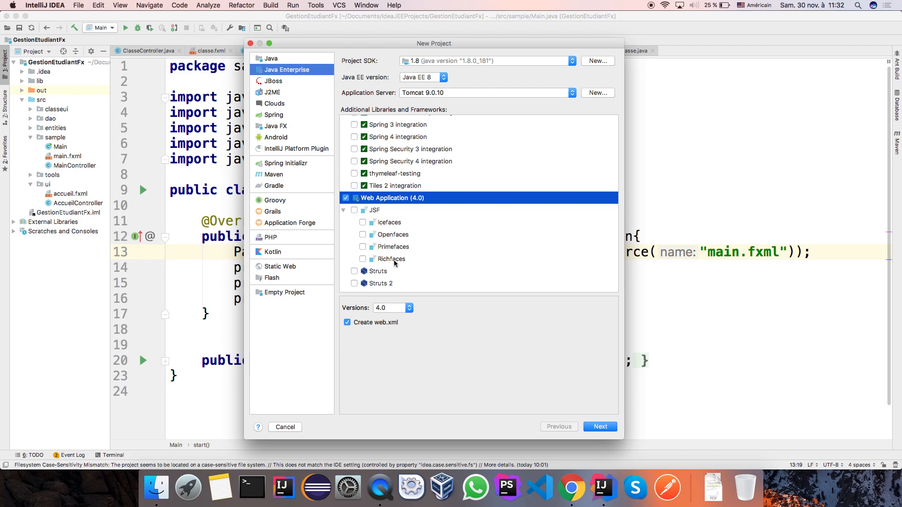
left_click(597, 428)
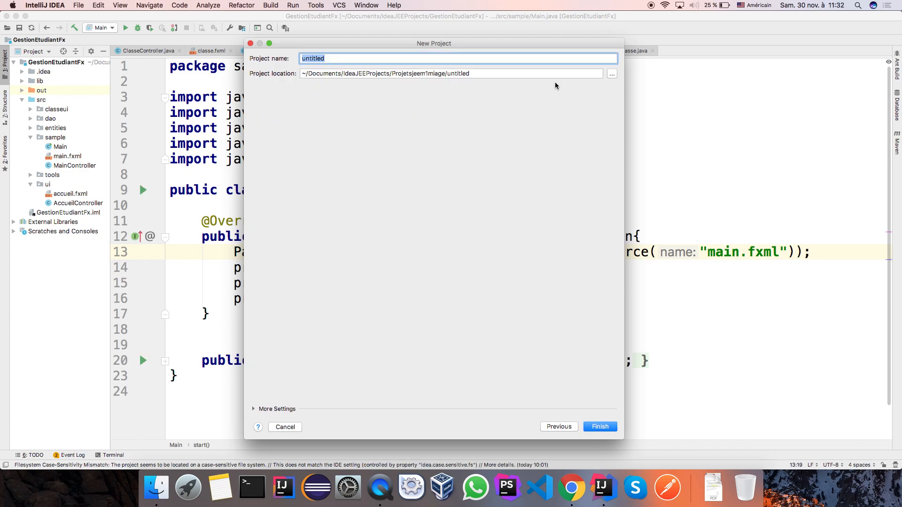
- Browse to Documents/IdeaJEEProjects/2020/Projetjeem1reseaau and use that folder as the project location
left_click(612, 74)
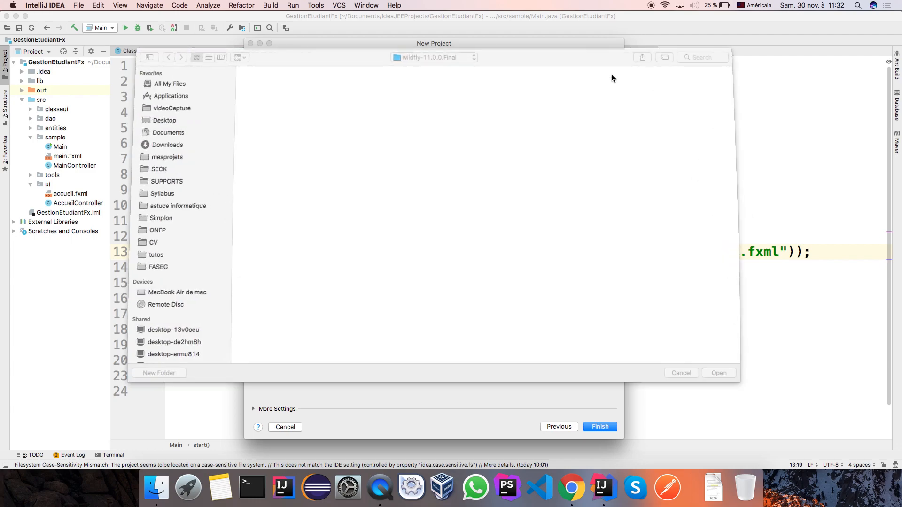
left_click(164, 133)
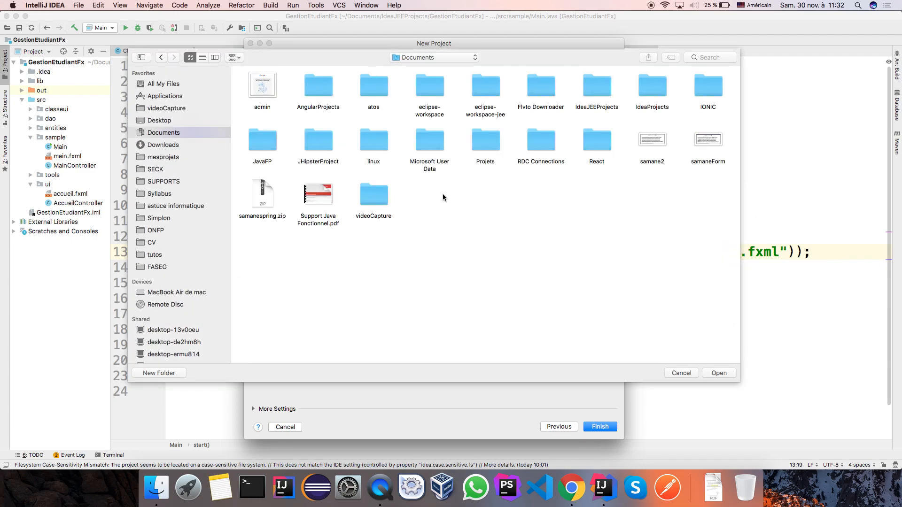
double_click(598, 86)
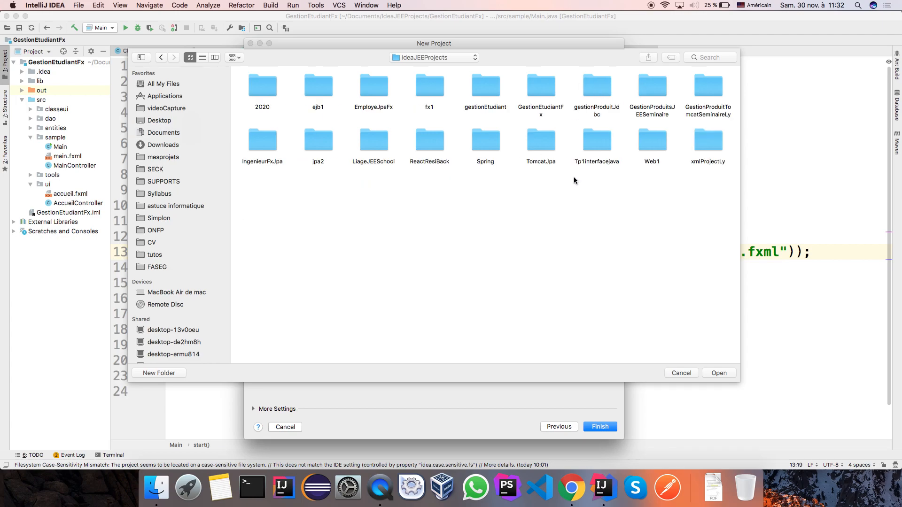
double_click(259, 89)
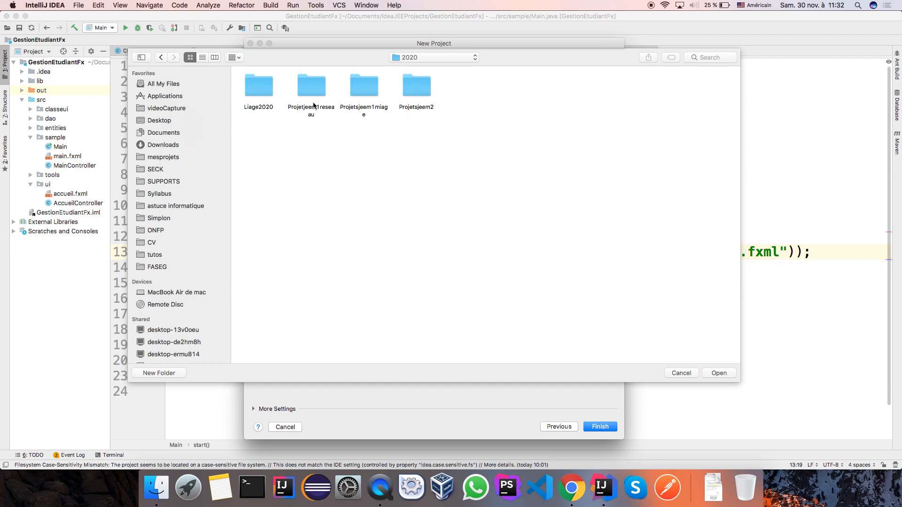
left_click(312, 86)
double_click(313, 87)
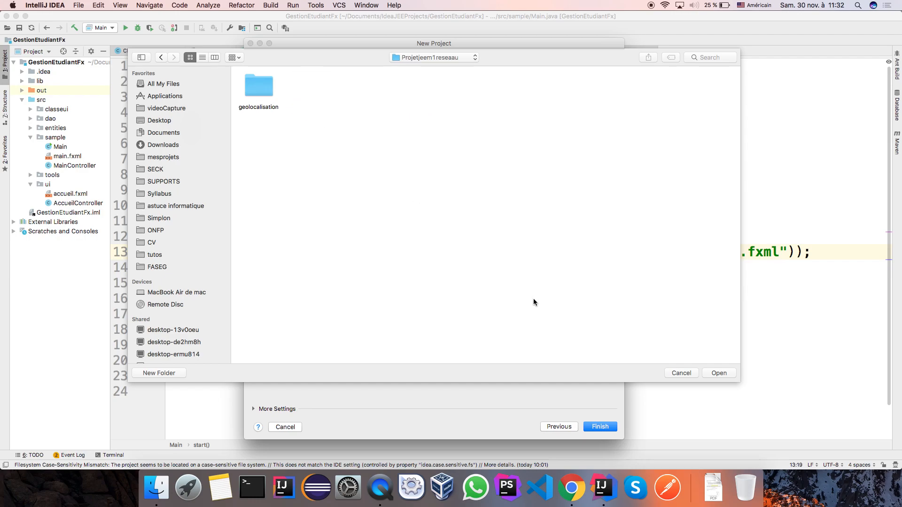
left_click(719, 373)
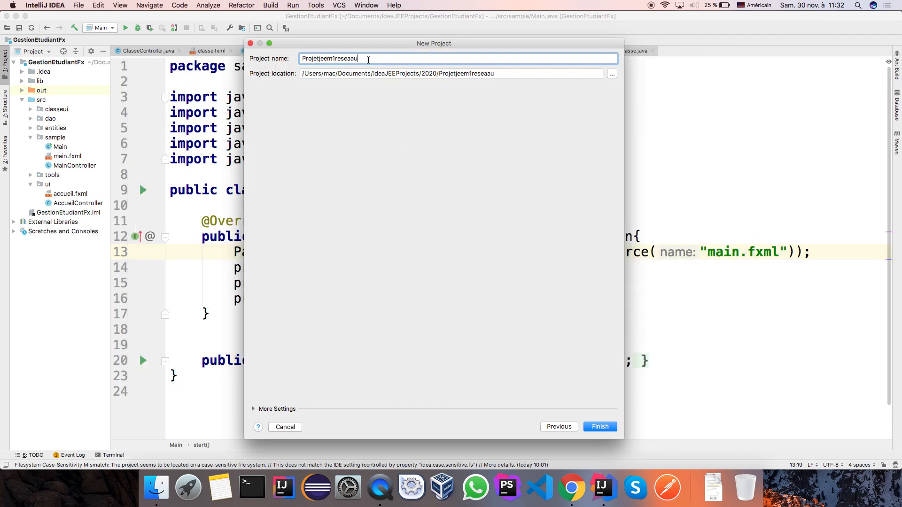
- Name the project gestionServeur and append /gestionServeur to the project location path
left_click(494, 73)
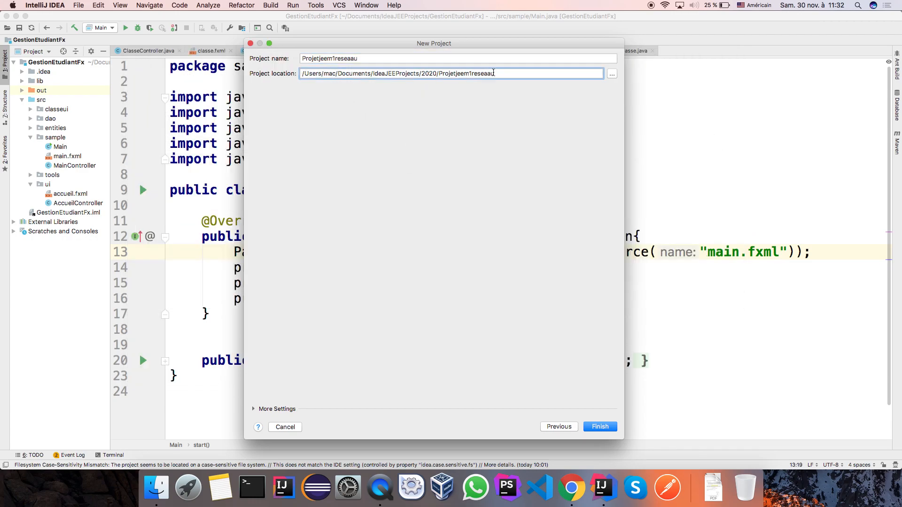
left_click_drag(377, 58, 282, 60)
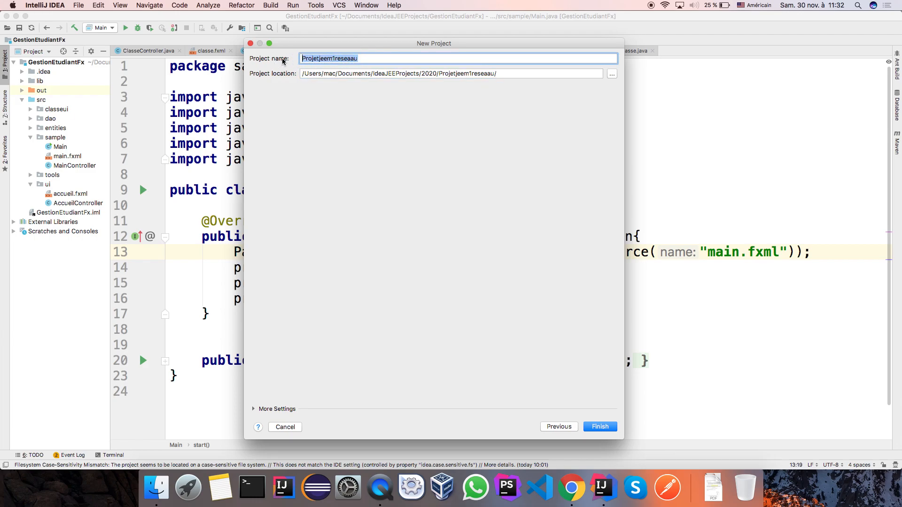
type("ge")
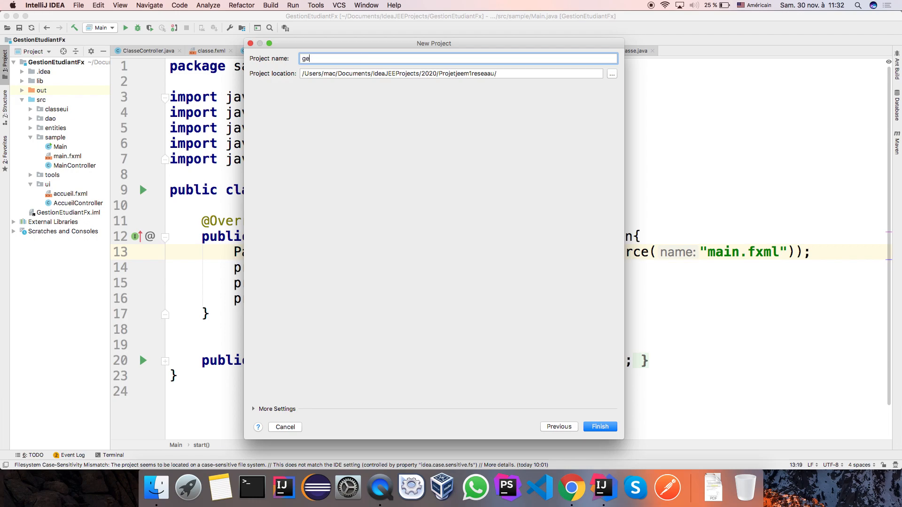
type("stionServeur")
double_click(345, 58)
key("super+c")
left_click(511, 70)
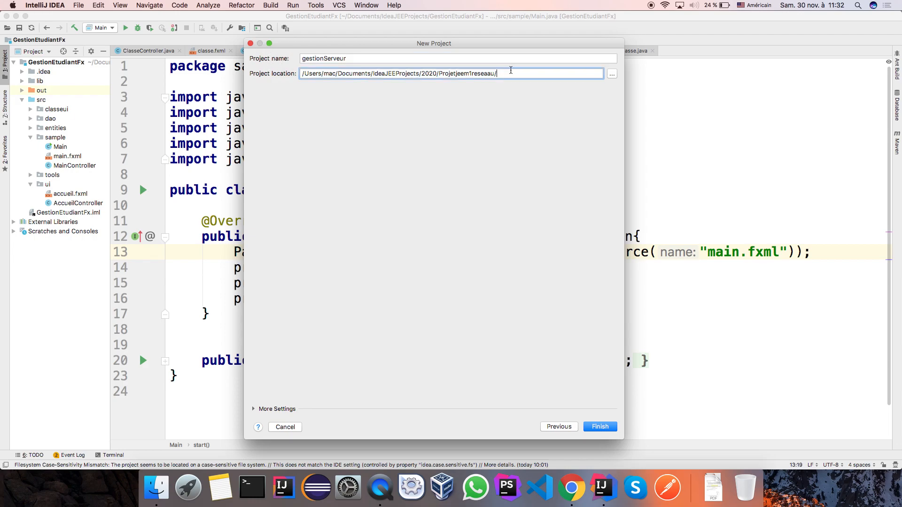
key("super+v")
- Finish creating the project, allow its missing directory to be created, and open it in the current window
left_click(598, 427)
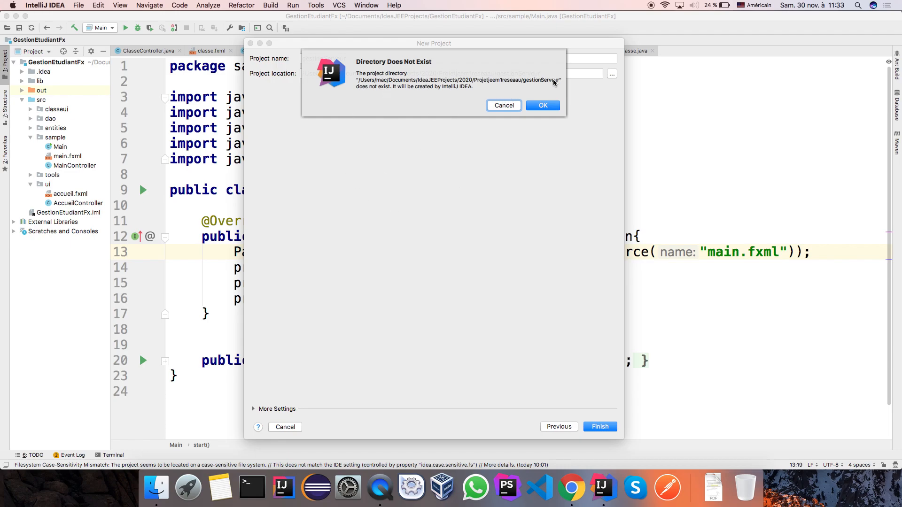
left_click(544, 106)
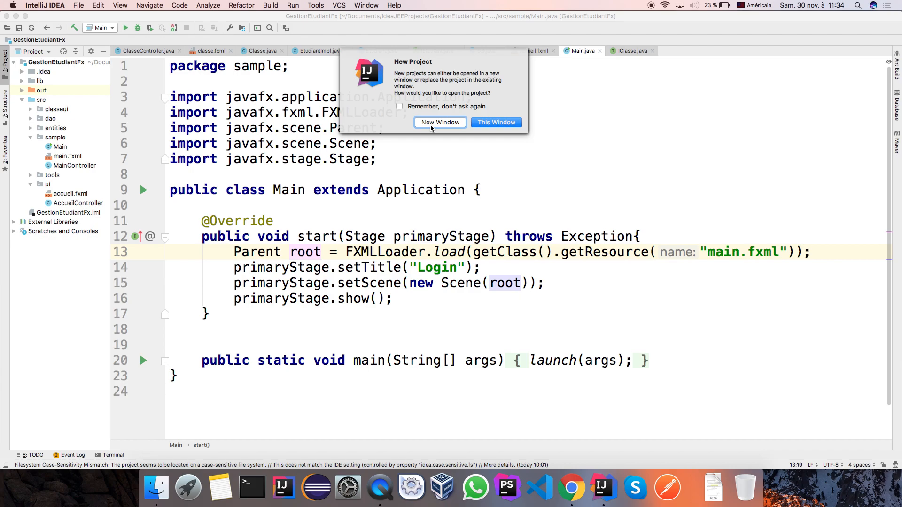
left_click(490, 122)
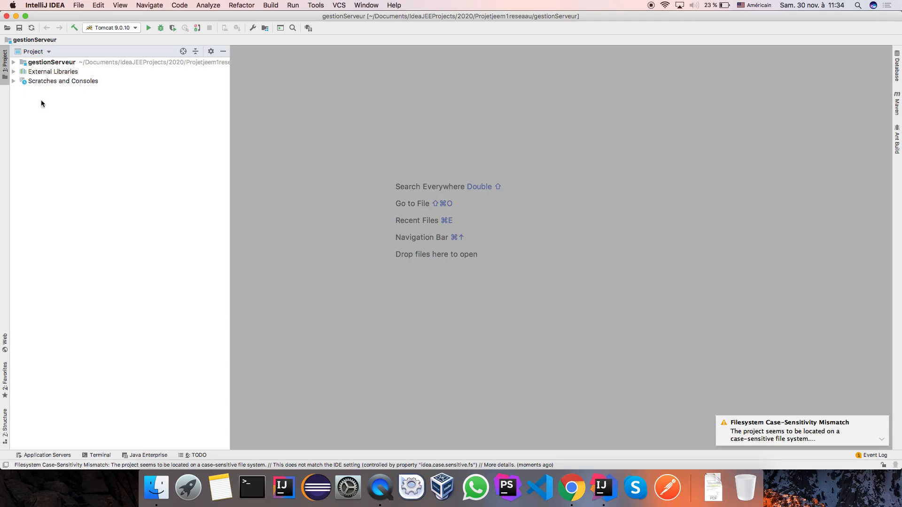
- Expand the gestionServeur project and its web folder, and open index.jsp for editing
left_click(14, 63)
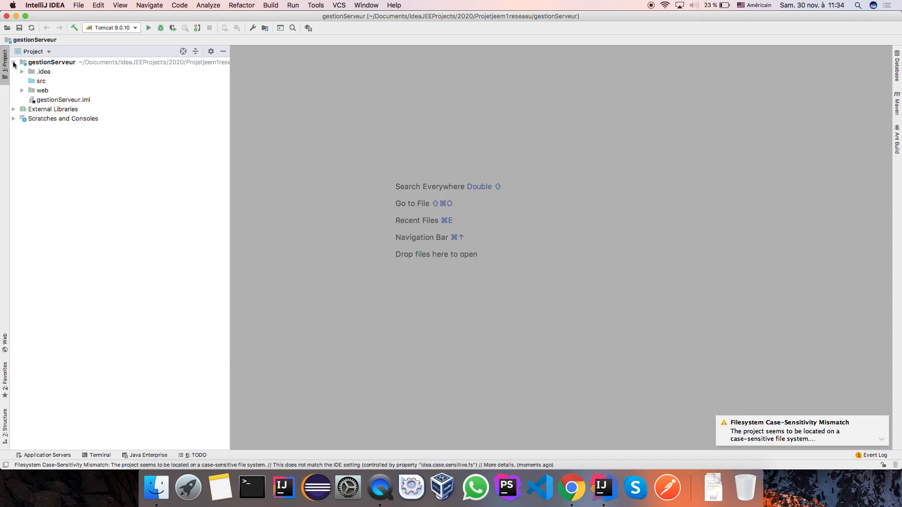
left_click(33, 82)
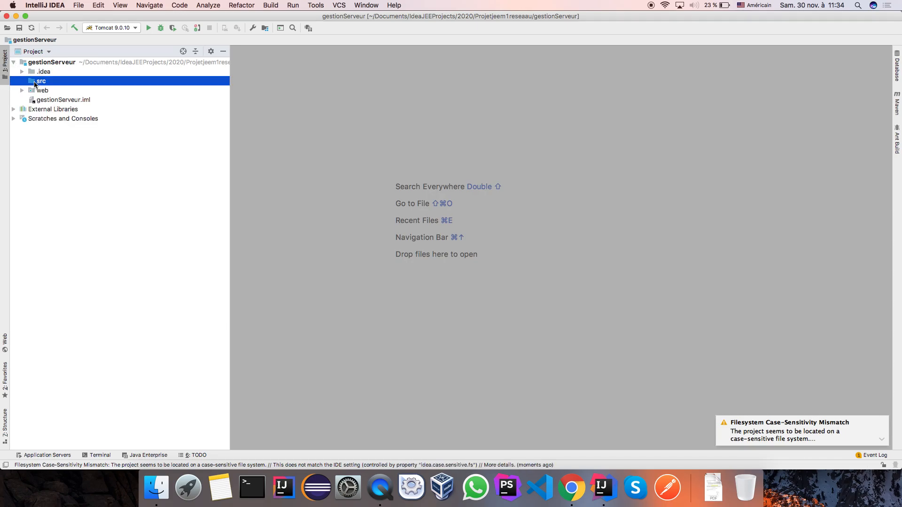
left_click(22, 90)
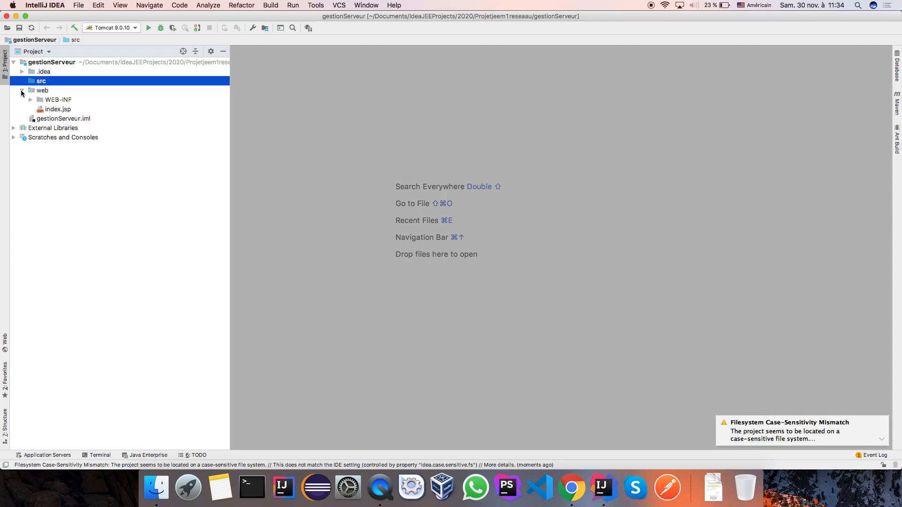
double_click(54, 110)
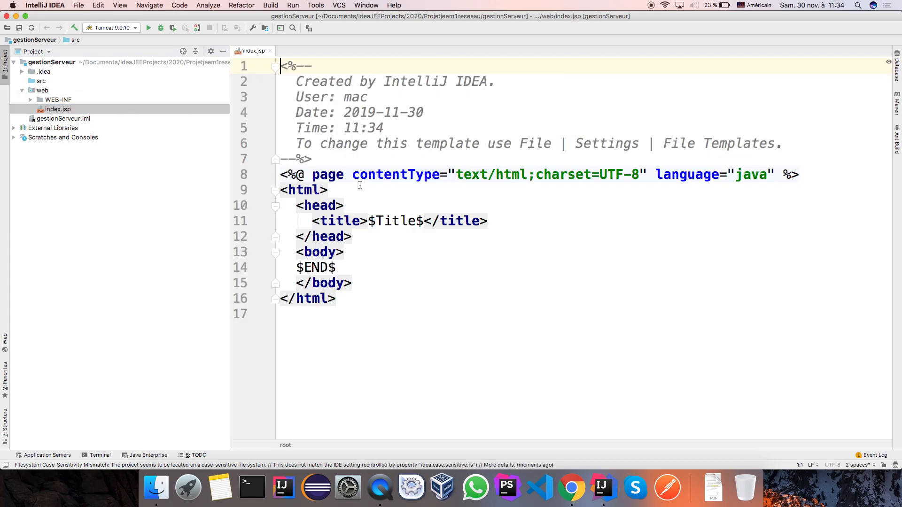
- Replace the $END$ placeholder in the body of index.jsp with "M1 RSI RT", indent that line and save the file
left_click_drag(348, 270, 298, 268)
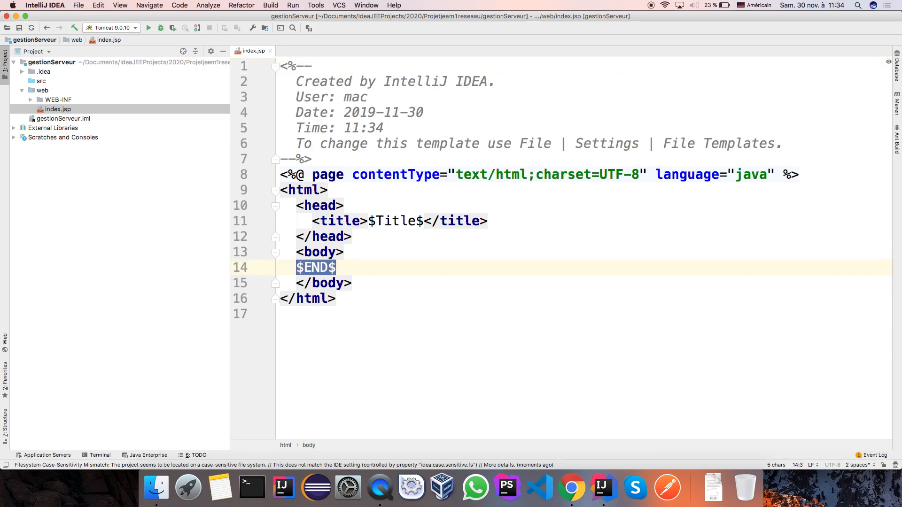
type("M1 RES")
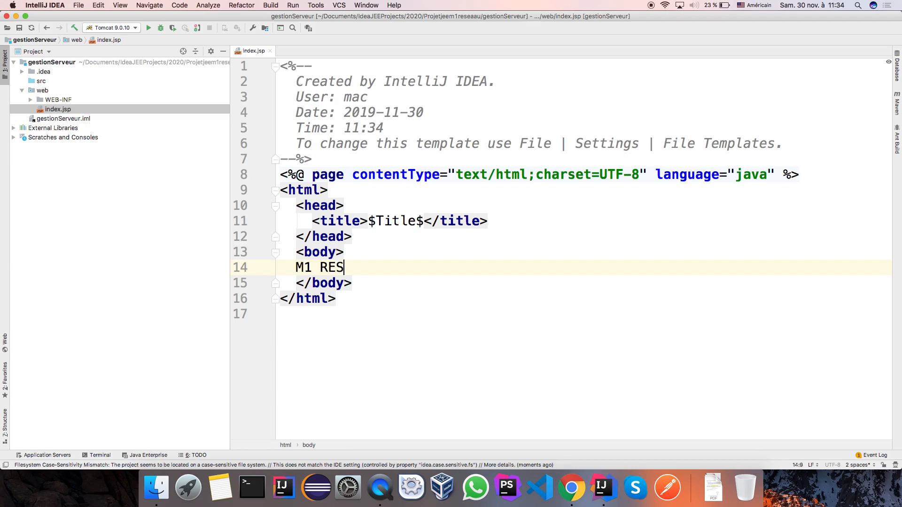
key("BackSpace")
key("BackSpace")
type("SI RT")
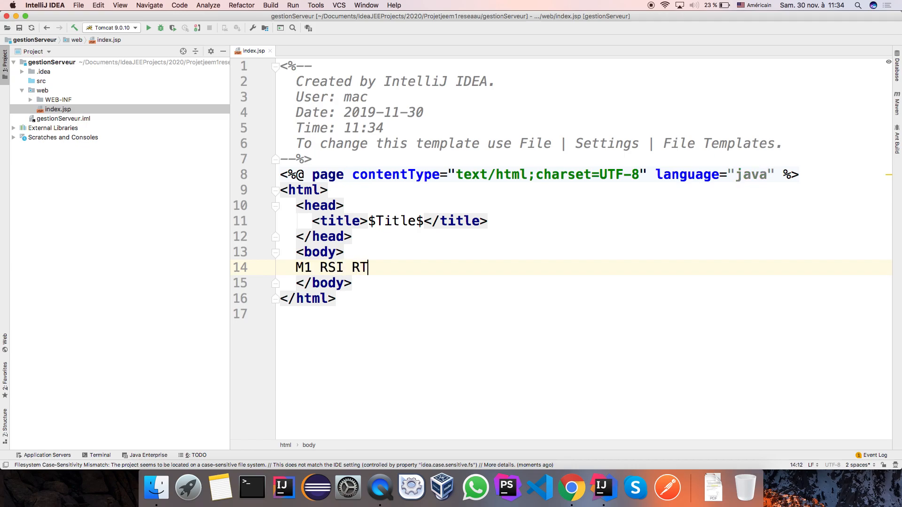
key("super+s")
left_click(296, 268)
key("Tab")
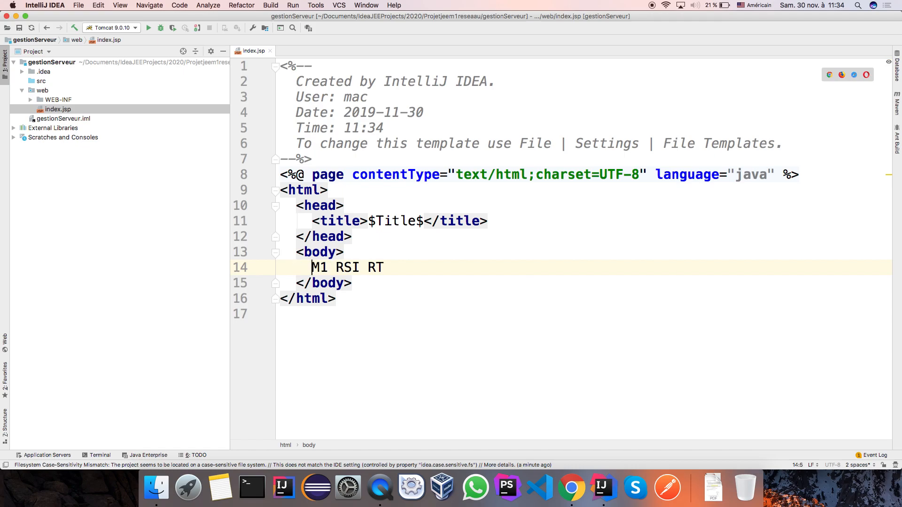
key("super+s")
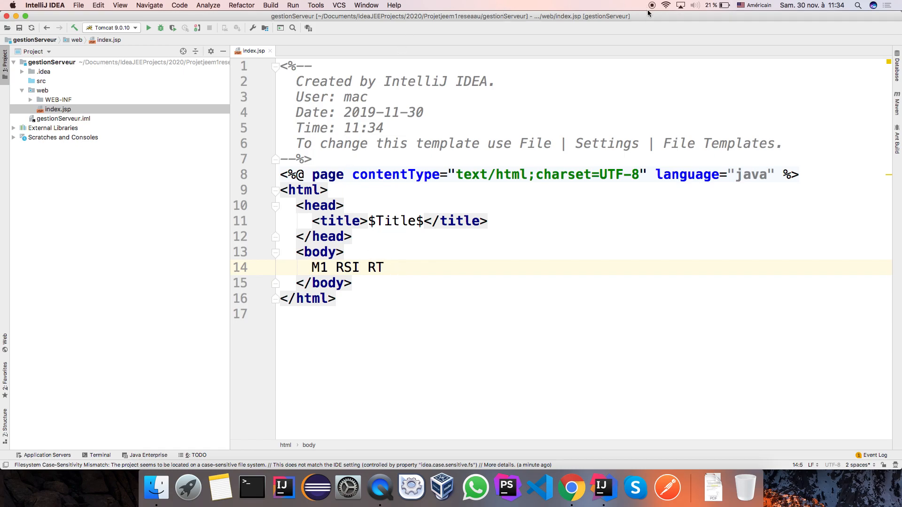
- Run the project with the Tomcat 9.0.10 configuration, shortening the IDE window to fit the screen and enlarging the run output area
left_click_drag(655, 17, 666, 47)
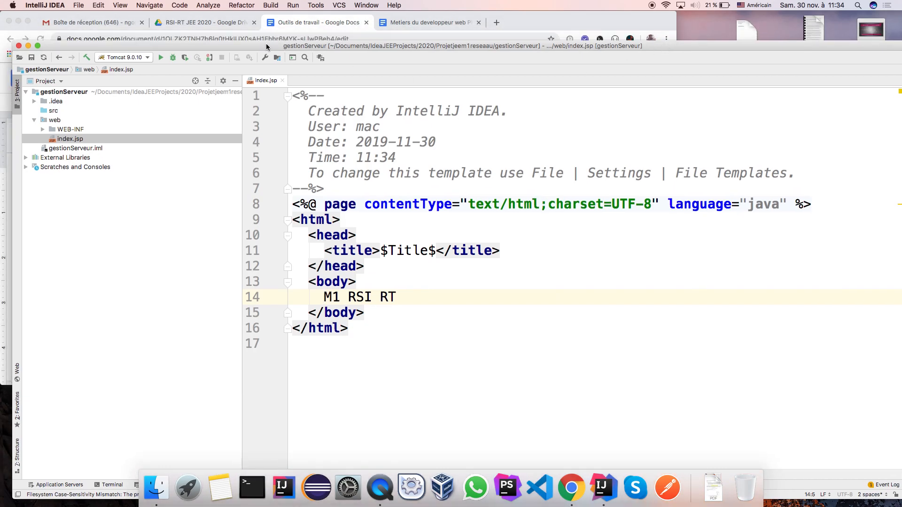
left_click(146, 57)
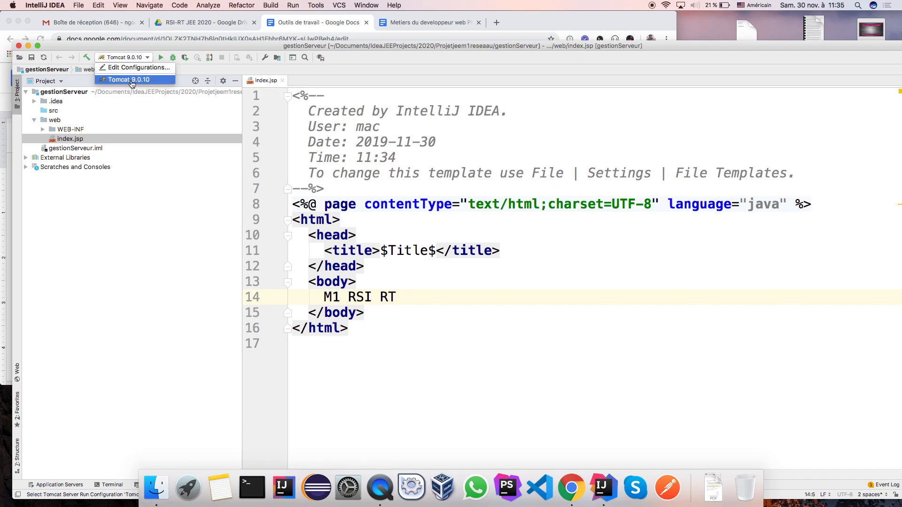
left_click(132, 80)
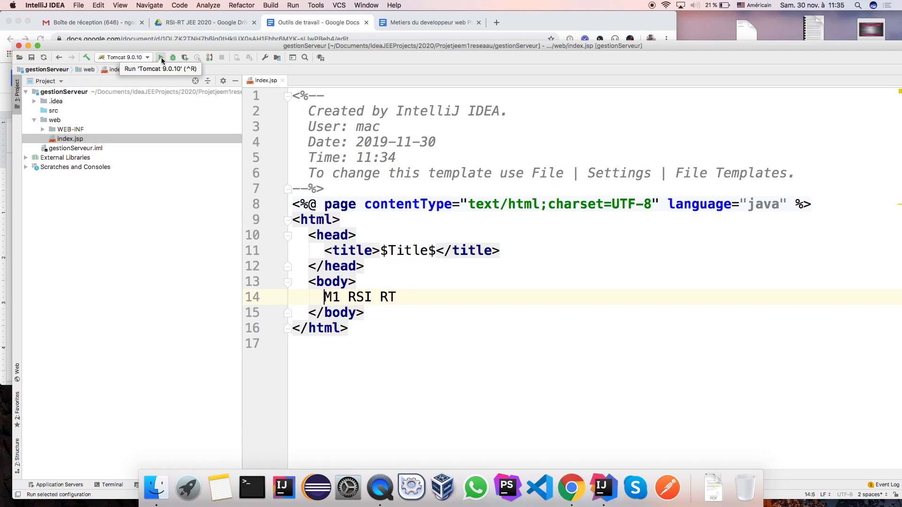
left_click(162, 59)
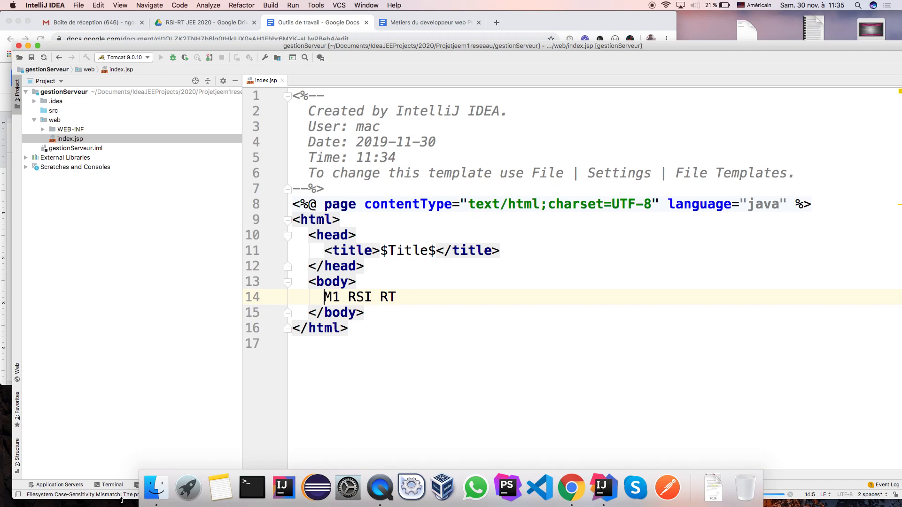
left_click_drag(114, 461, 113, 449)
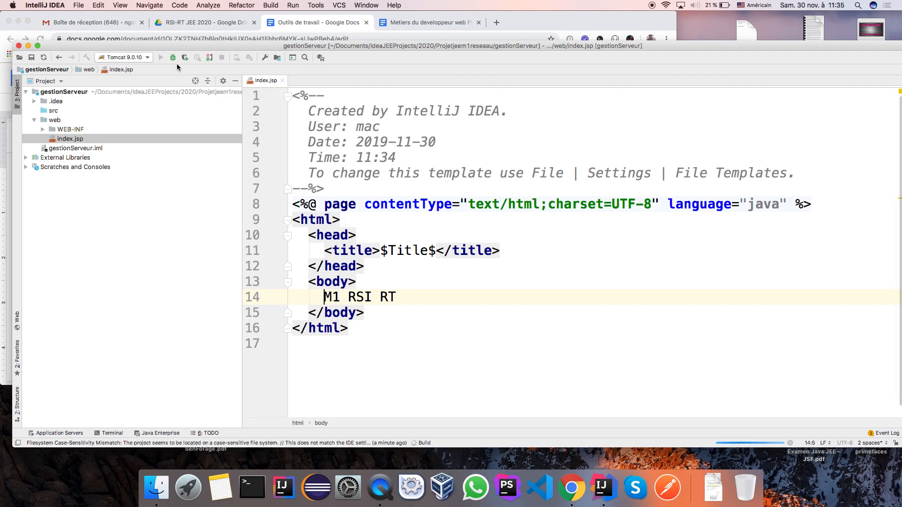
left_click(162, 57)
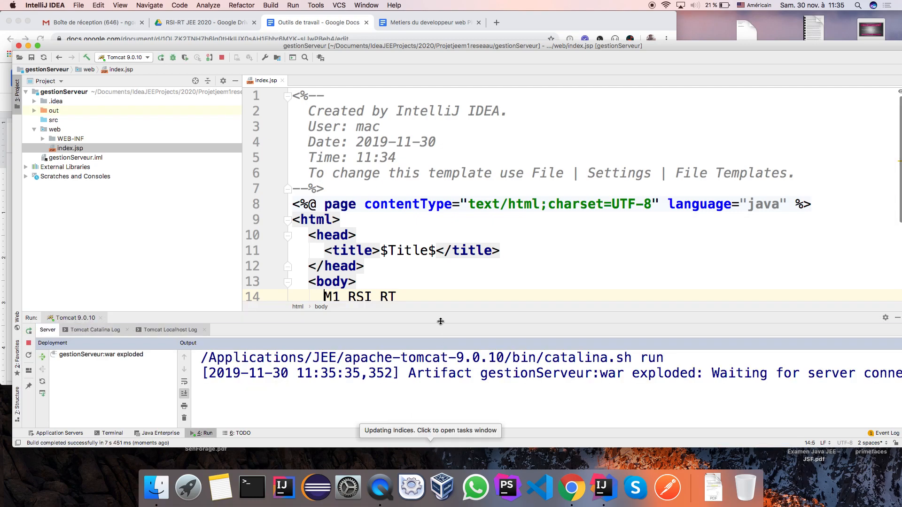
left_click_drag(438, 321, 424, 246)
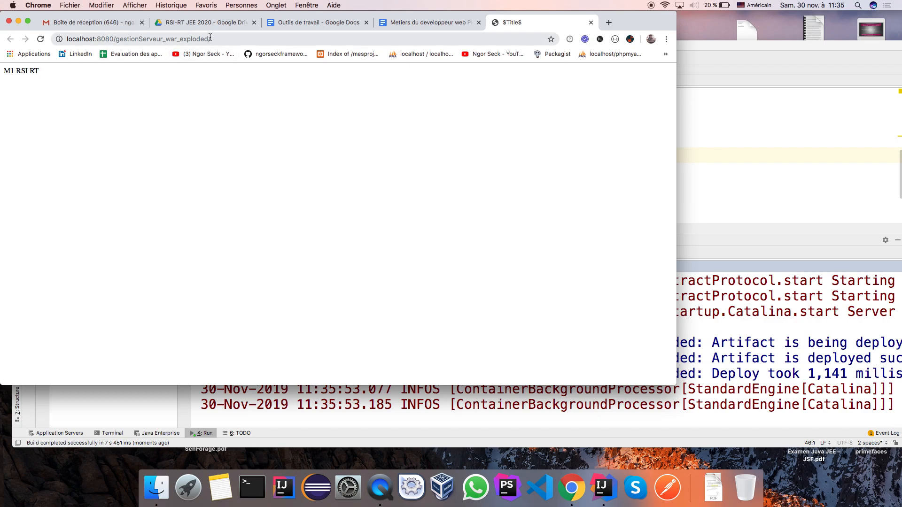
- Examine the deployed page and its address in Chrome, and shift the browser window aside
left_click(224, 37)
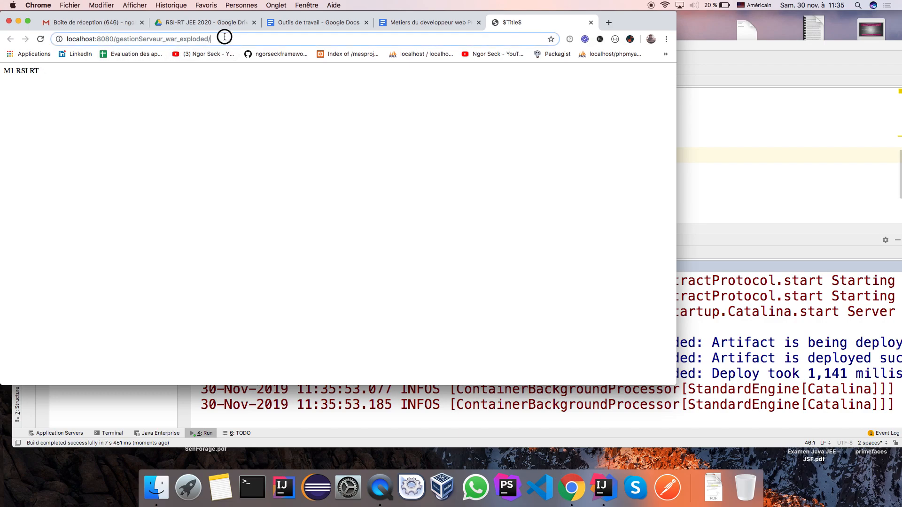
left_click_drag(224, 36, 59, 39)
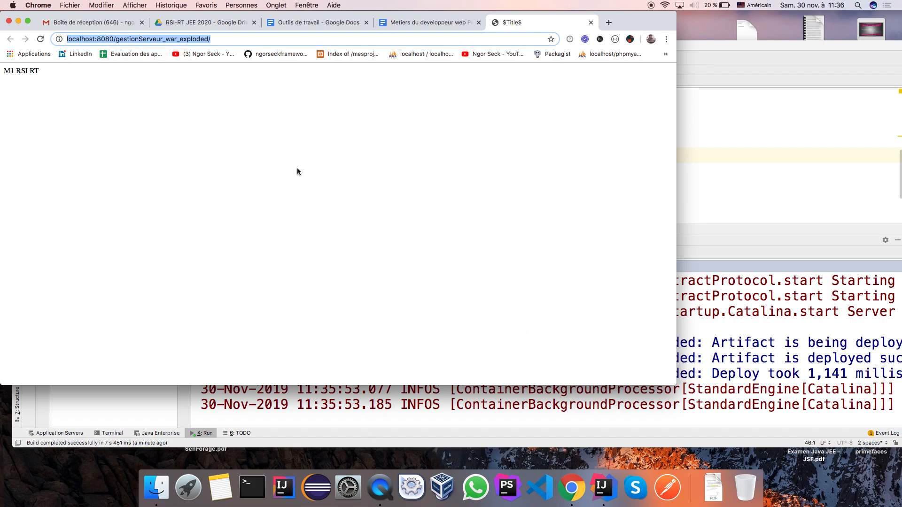
double_click(624, 20)
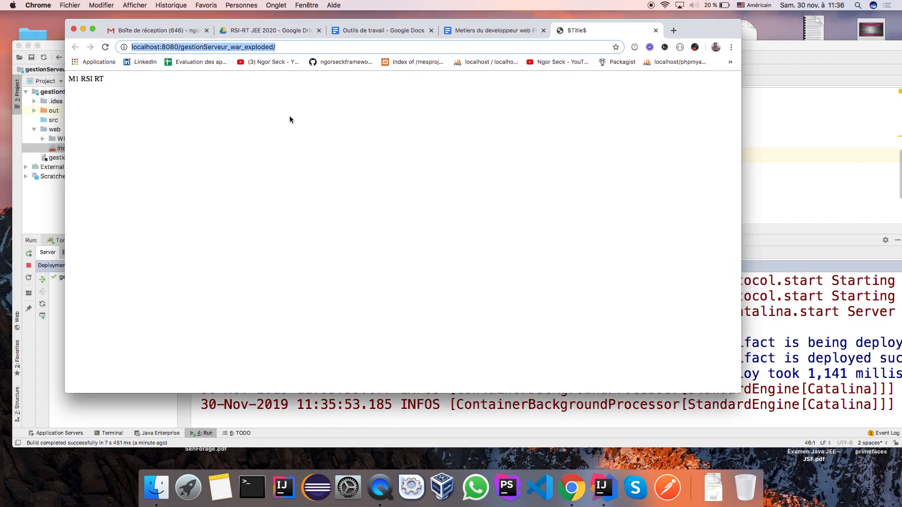
- Switch back to IntelliJ IDEA and review the Tomcat server's startup and deployment log
left_click(331, 418)
scroll(354, 314, "up", 3)
scroll(354, 312, "up", 10)
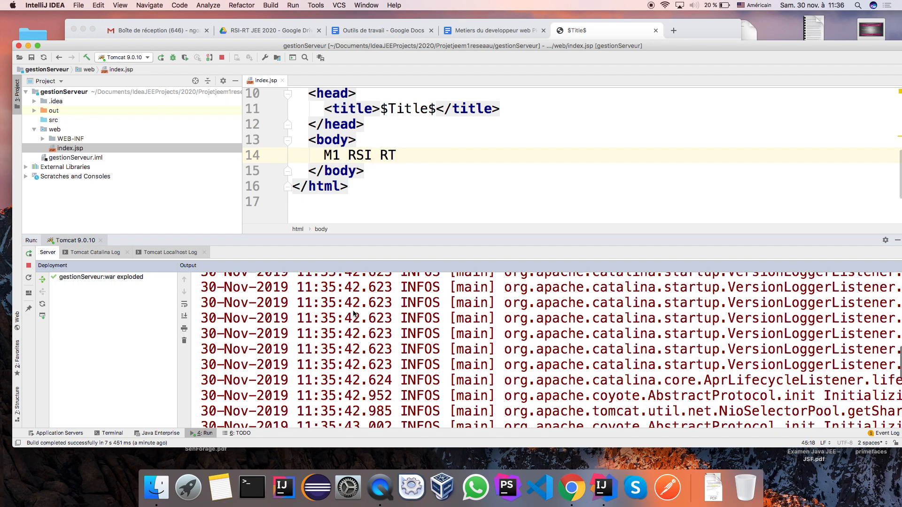
scroll(353, 312, "down", 2)
scroll(353, 313, "right", 1)
scroll(353, 310, "down", 4)
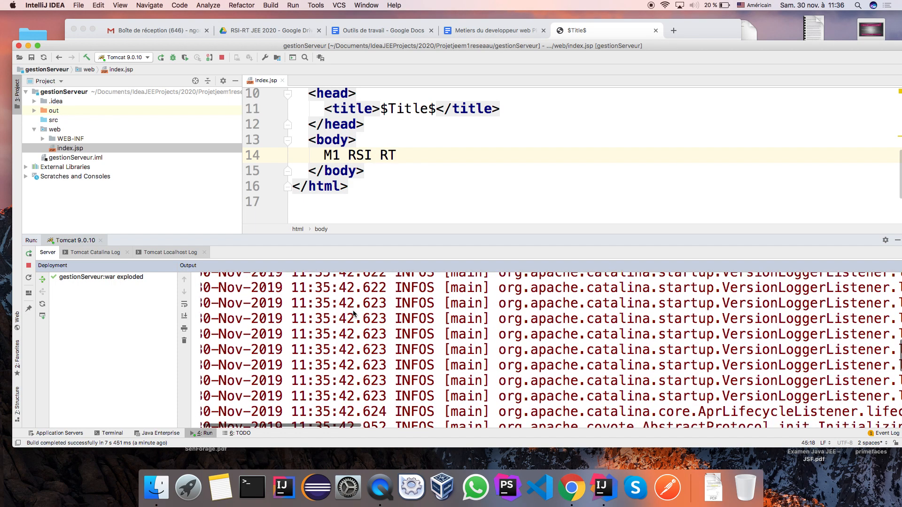
scroll(288, 299, "down", 5)
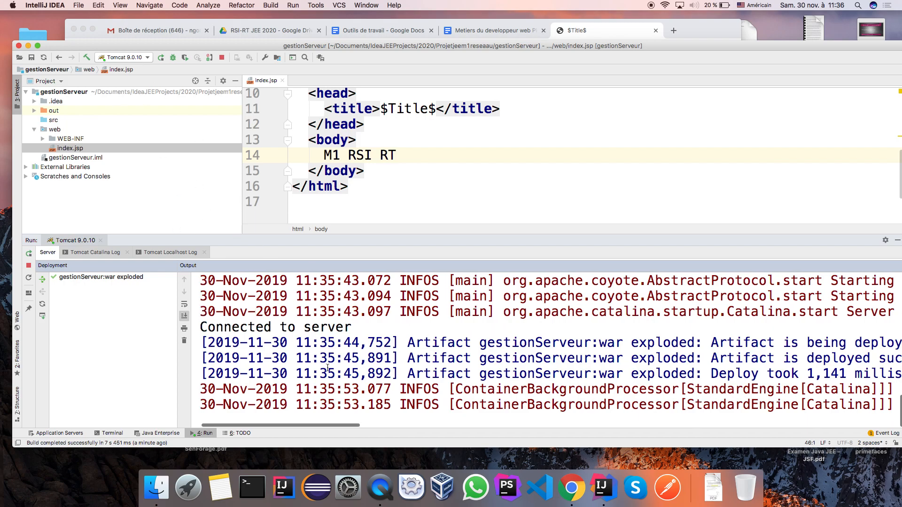
- Stop the Tomcat server, reload the deployed page in Chrome to check its availability, and return to IntelliJ IDEA
left_click(221, 57)
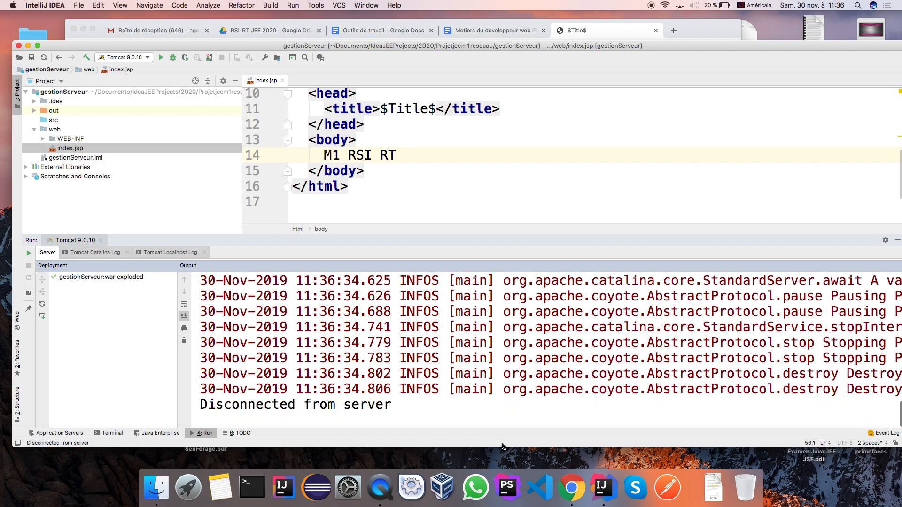
left_click(572, 489)
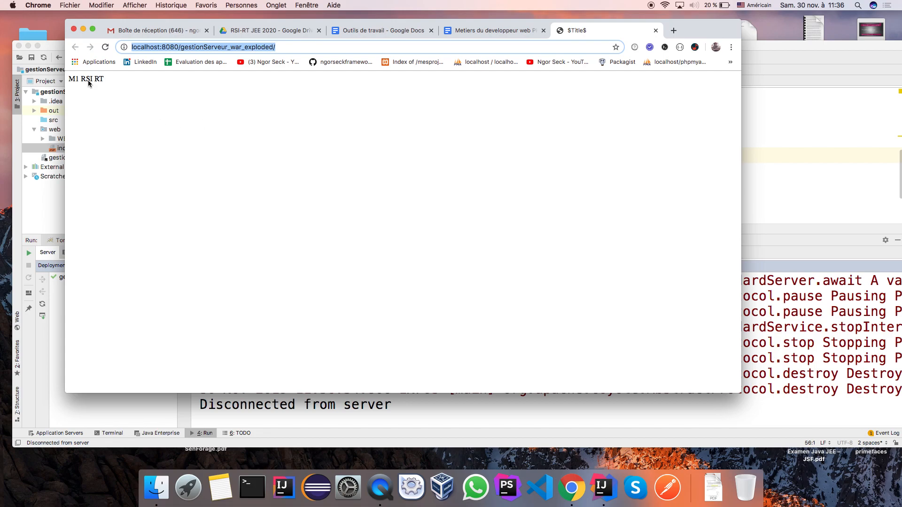
left_click(105, 47)
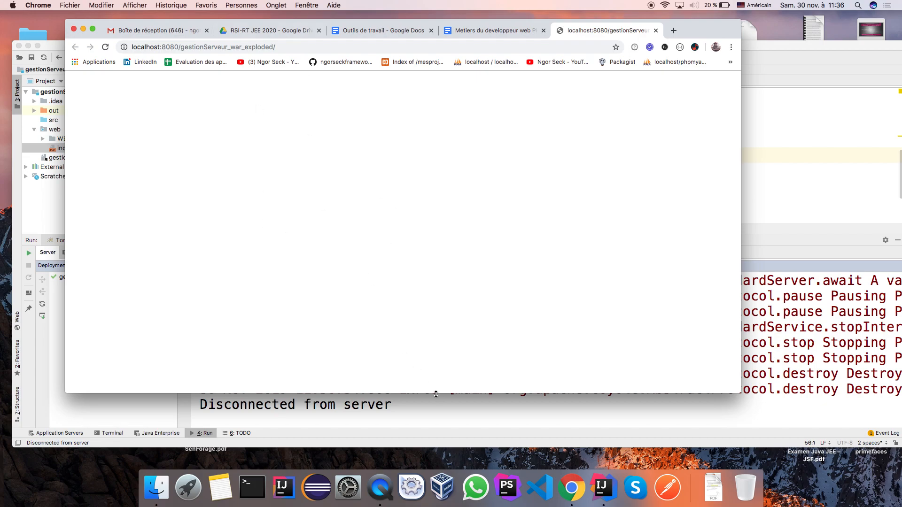
left_click(435, 417)
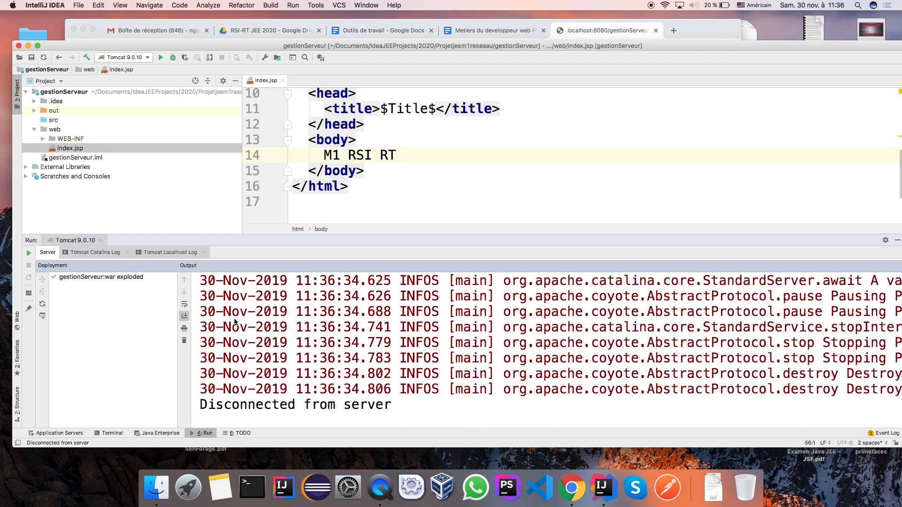